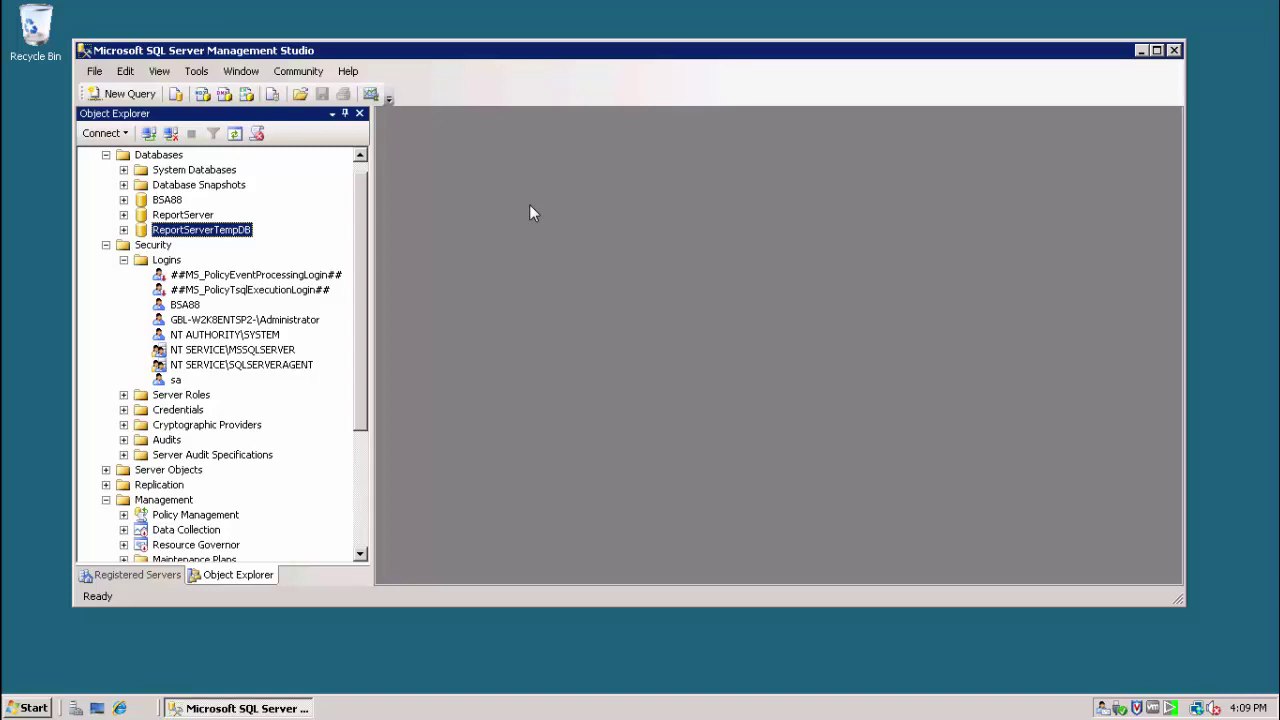
- Select the Databases folder in Object Explorer
{"action": "left_click", "coordinate": [167, 156]}
- Create database YFDB with default options, then select the Logins folder
{"action": "right_click", "coordinate": [167, 158]}
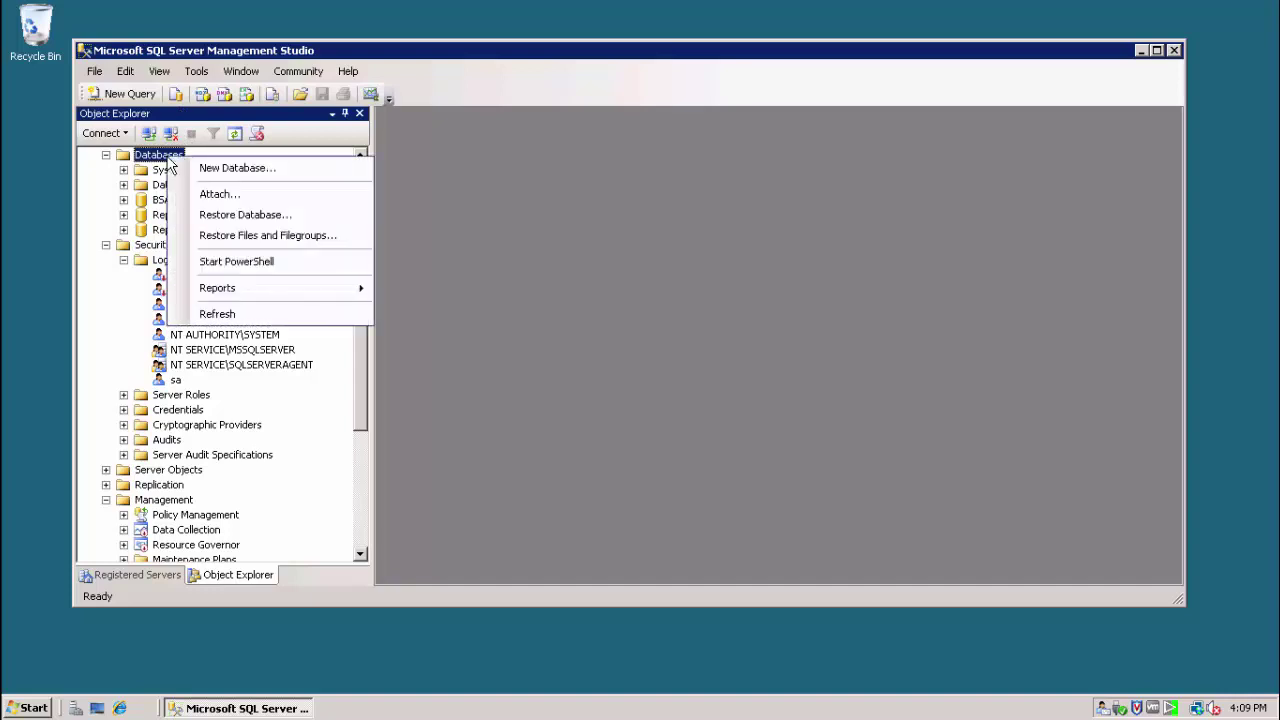
{"action": "left_click", "coordinate": [205, 167]}
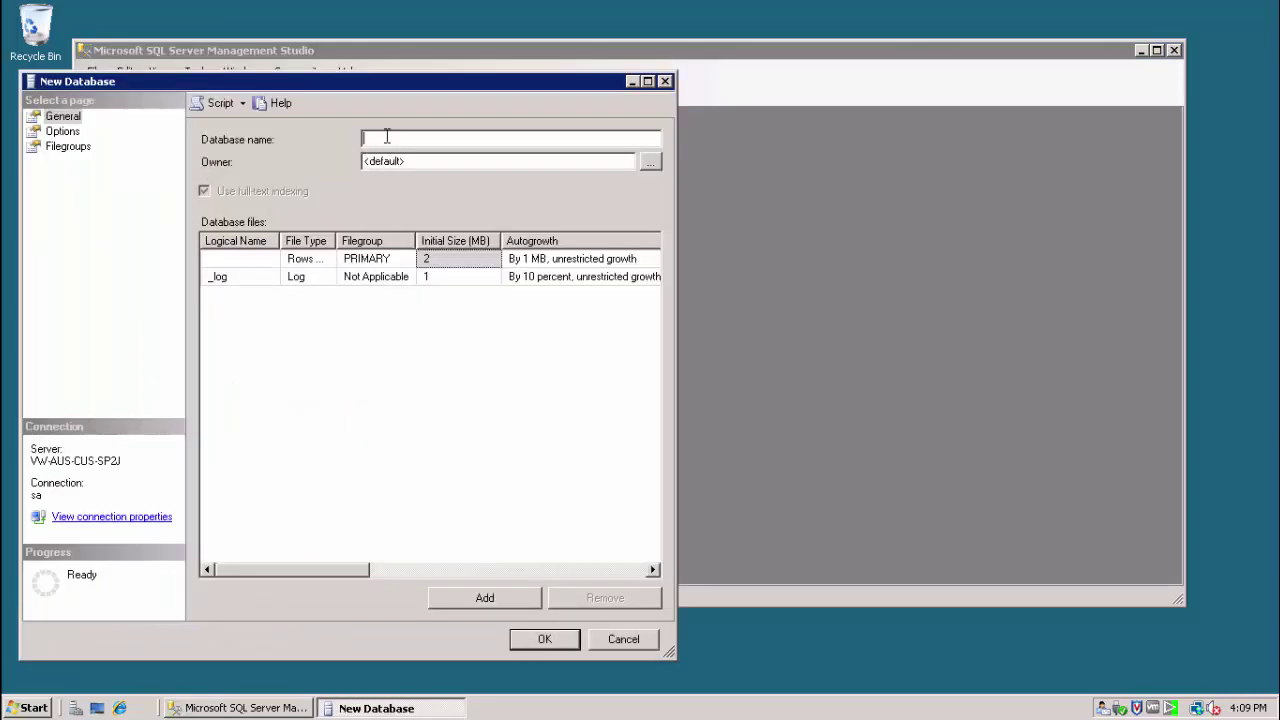
{"action": "type", "text": "YFDB"}
{"action": "left_click", "coordinate": [62, 131]}
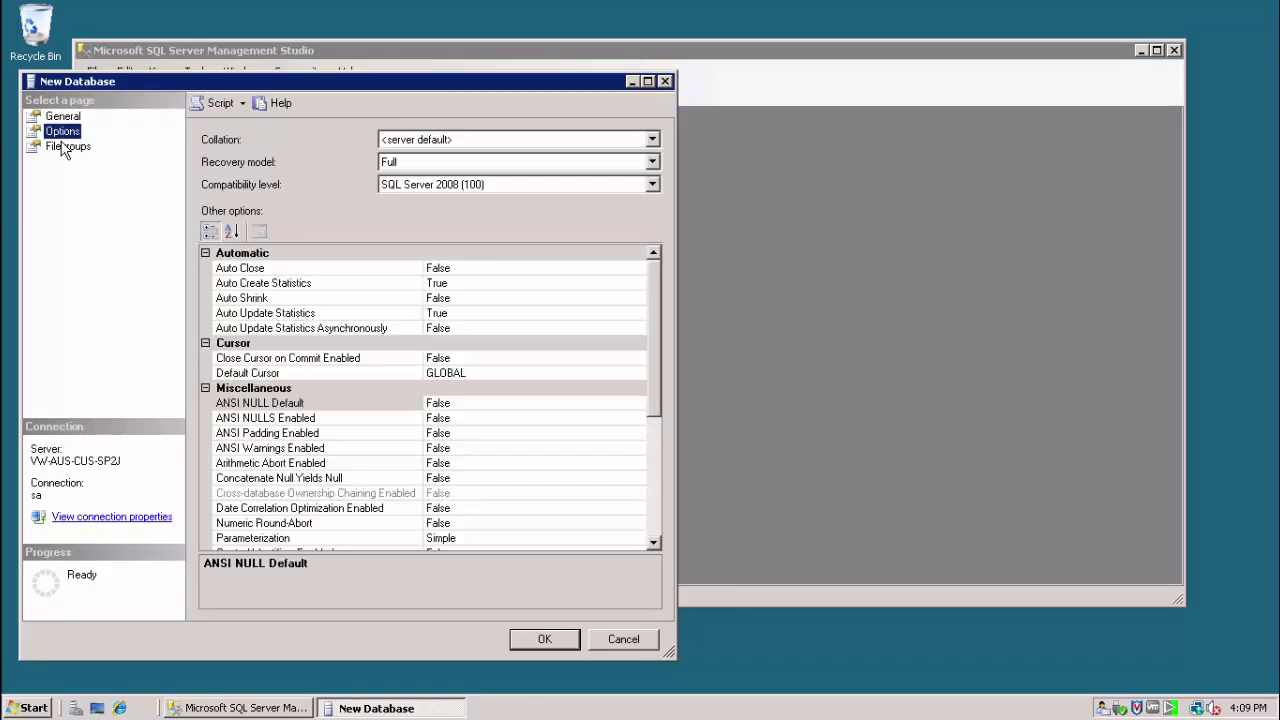
{"action": "left_click", "coordinate": [64, 147]}
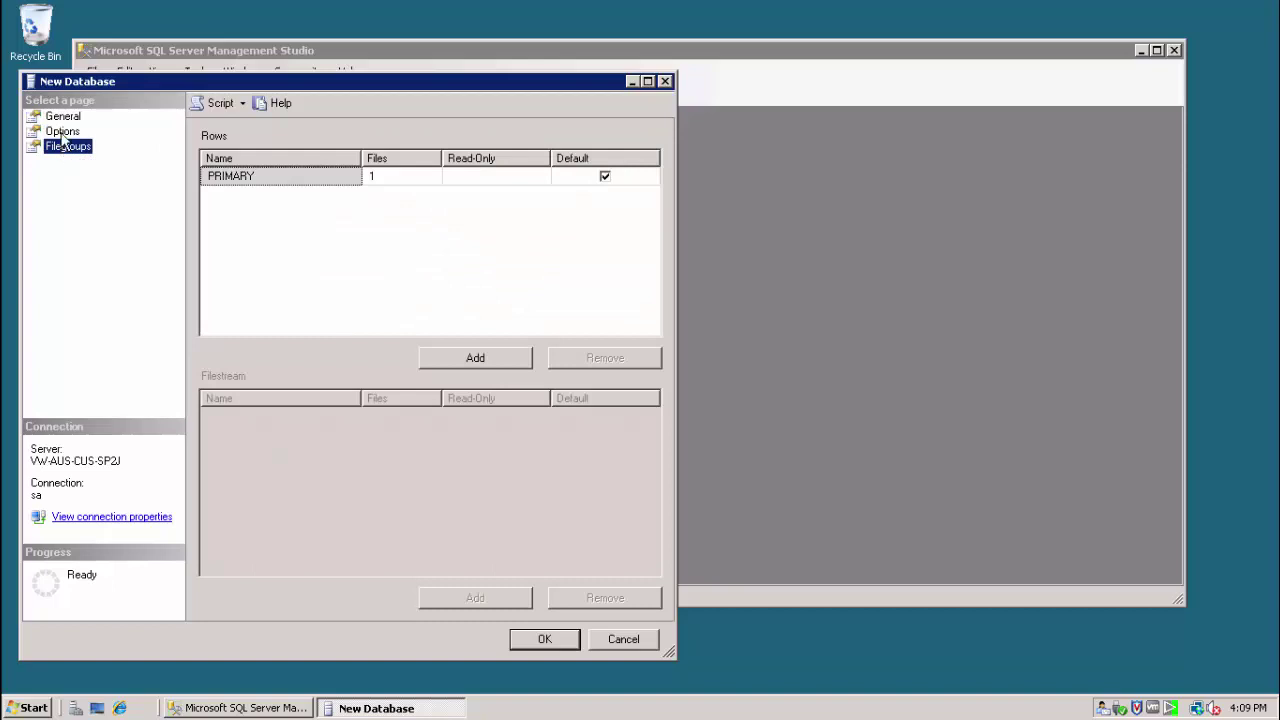
{"action": "left_click", "coordinate": [62, 132]}
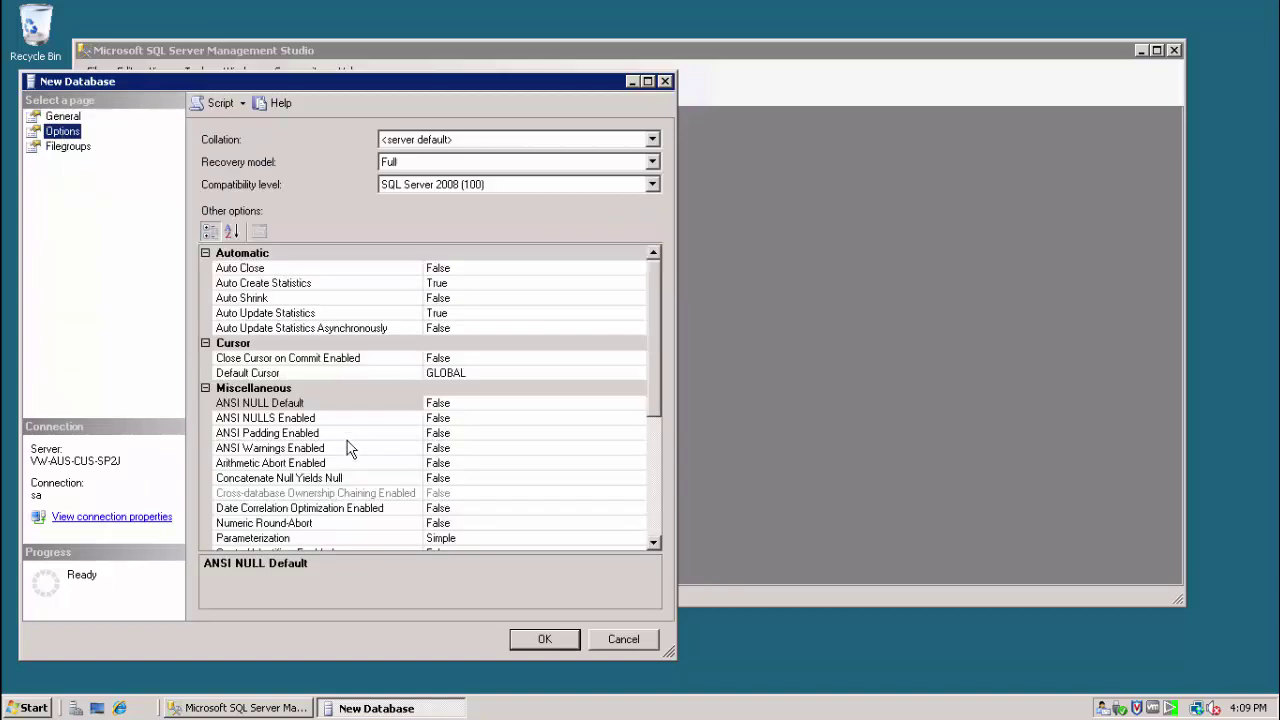
{"action": "left_click", "coordinate": [524, 641]}
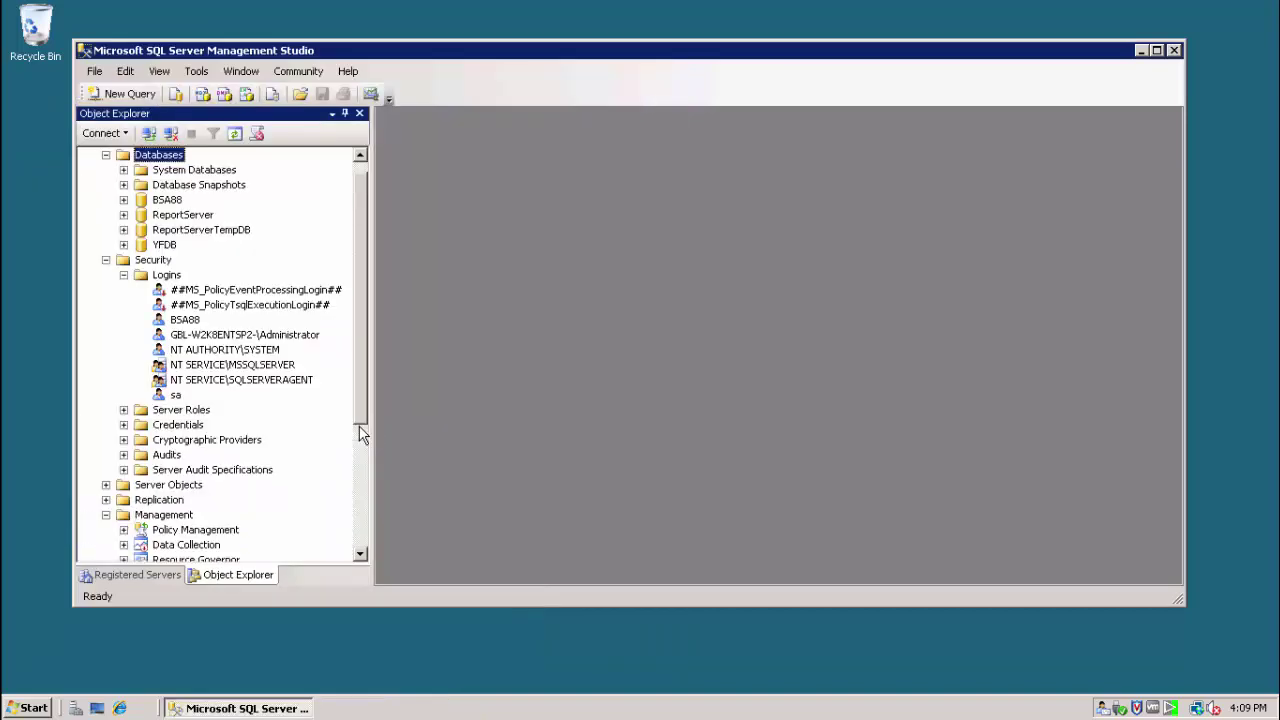
{"action": "left_click", "coordinate": [166, 274]}
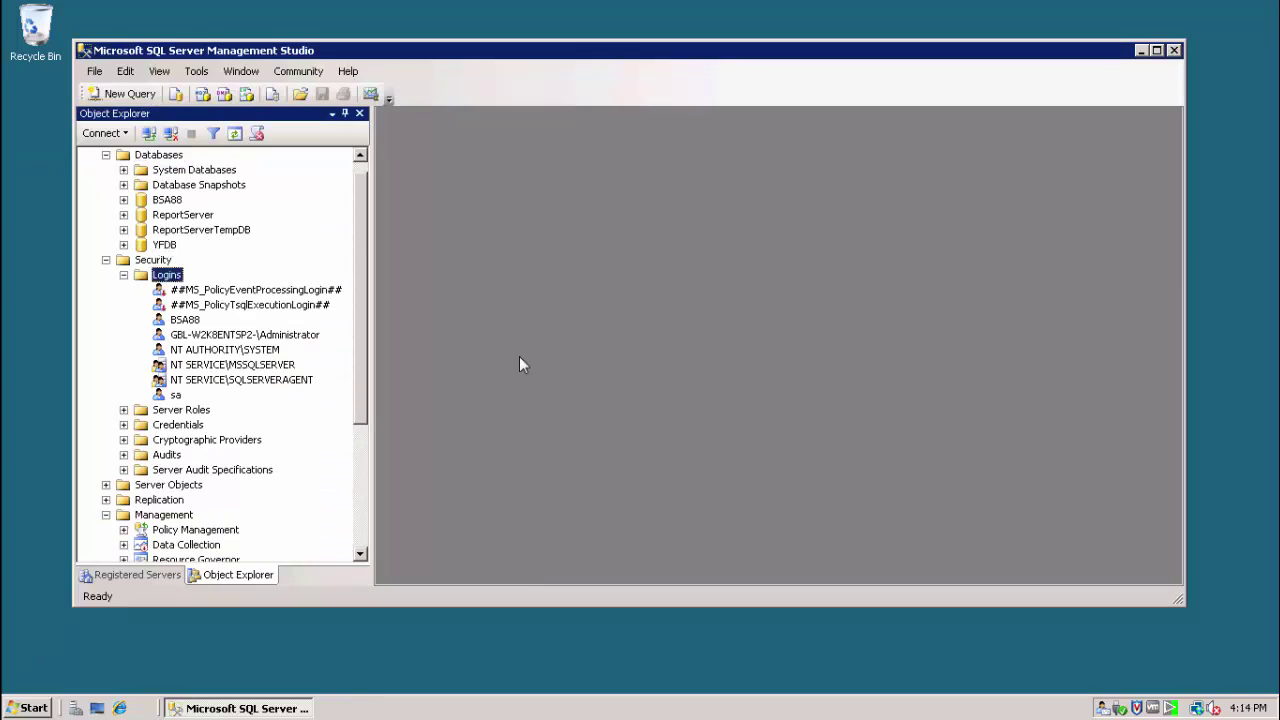
- Start login YFUSER with SQL Server authentication, a password, and password policy off
{"action": "right_click", "coordinate": [174, 281]}
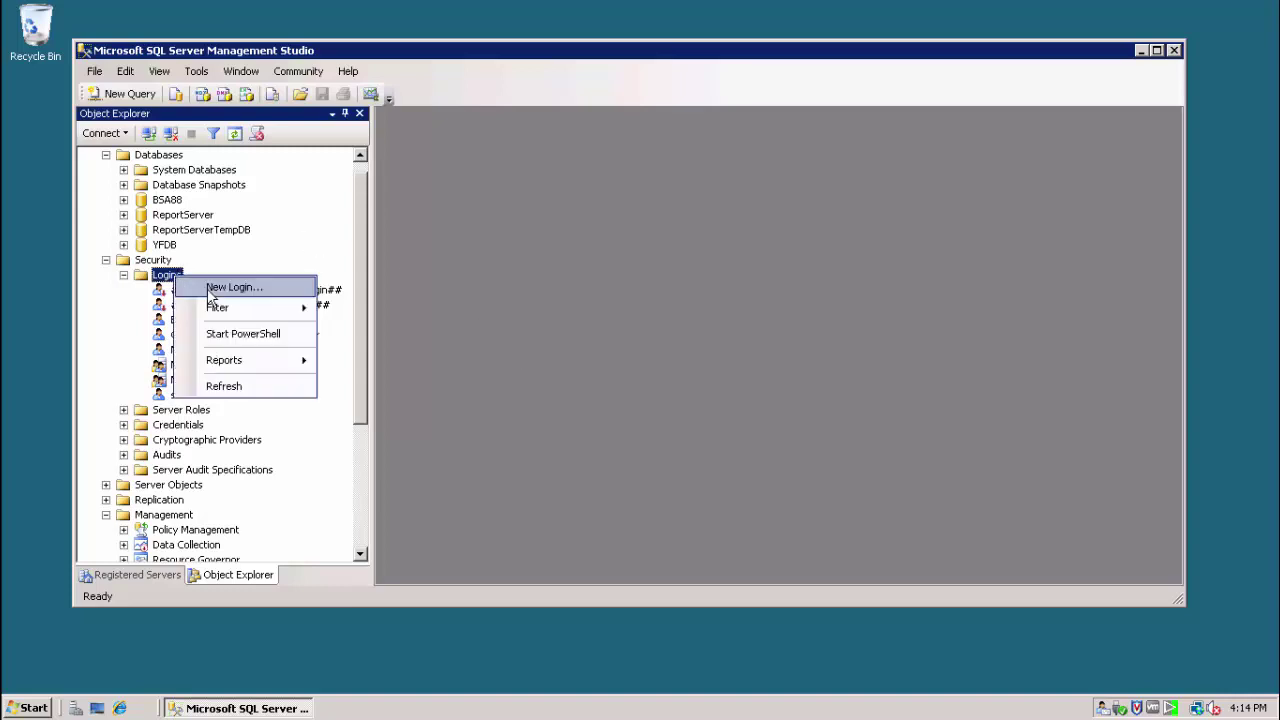
{"action": "left_click", "coordinate": [209, 291]}
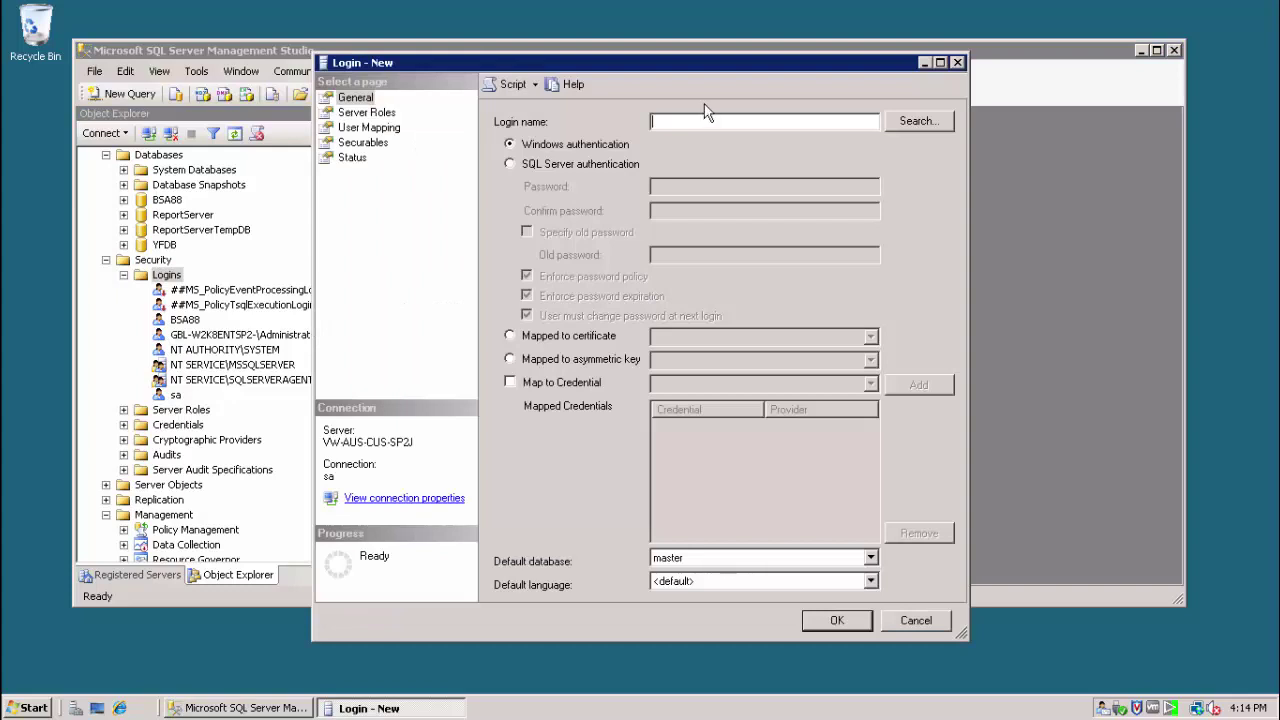
{"action": "type", "text": "YFUSER"}
{"action": "left_click", "coordinate": [510, 165]}
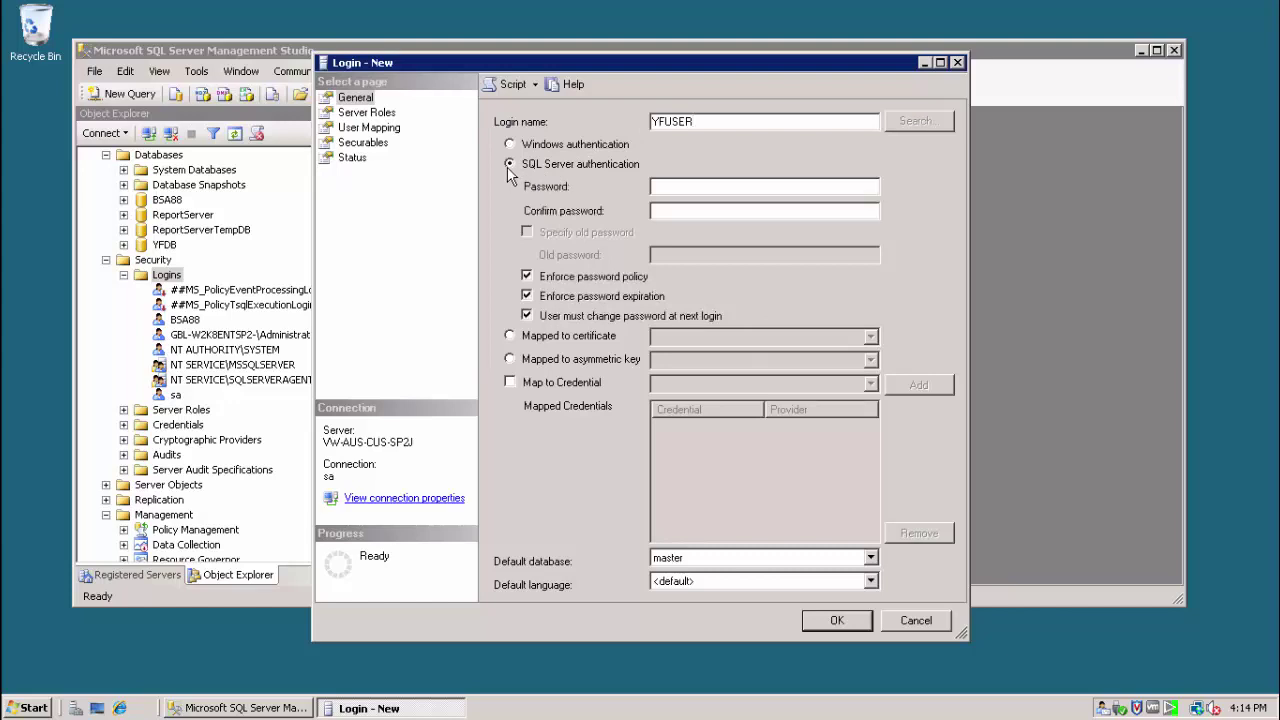
{"action": "type", "text": "12"}
{"action": "left_click", "coordinate": [662, 210]}
{"action": "type", "text": "12"}
{"action": "left_click", "coordinate": [527, 277]}
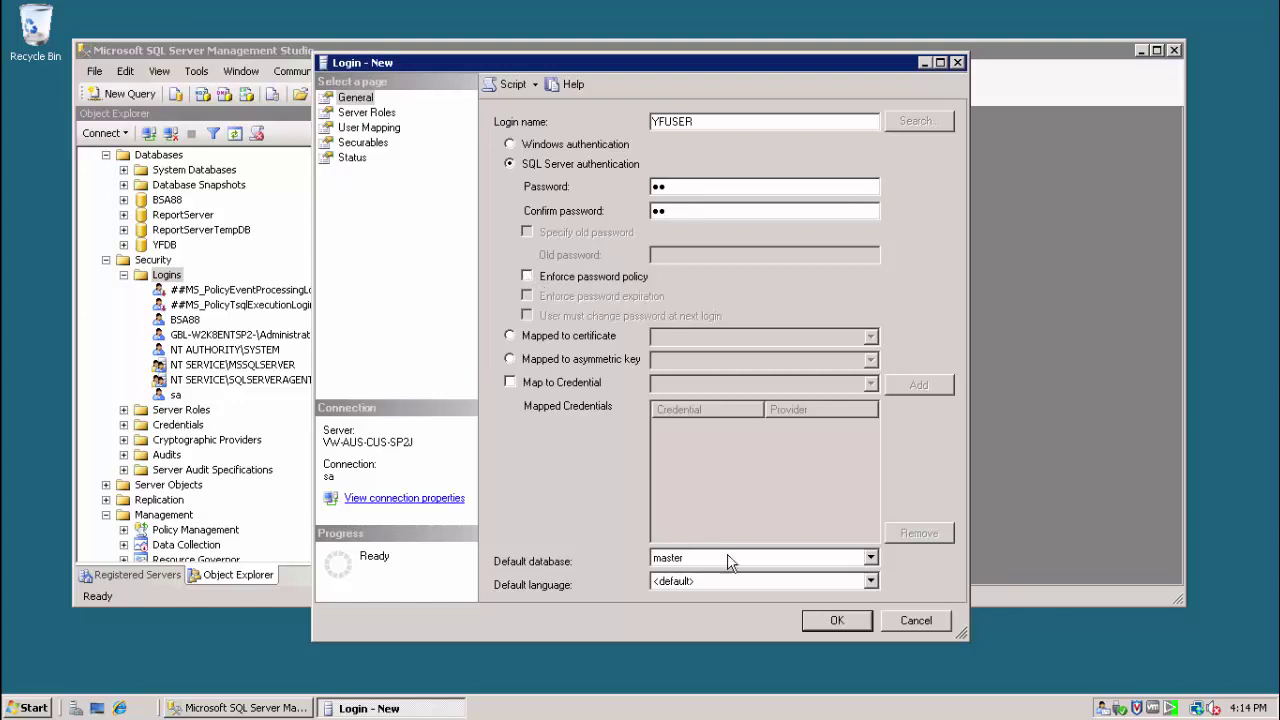
- Set the login's default database to YFDB and default language to English
{"action": "left_click", "coordinate": [727, 562]}
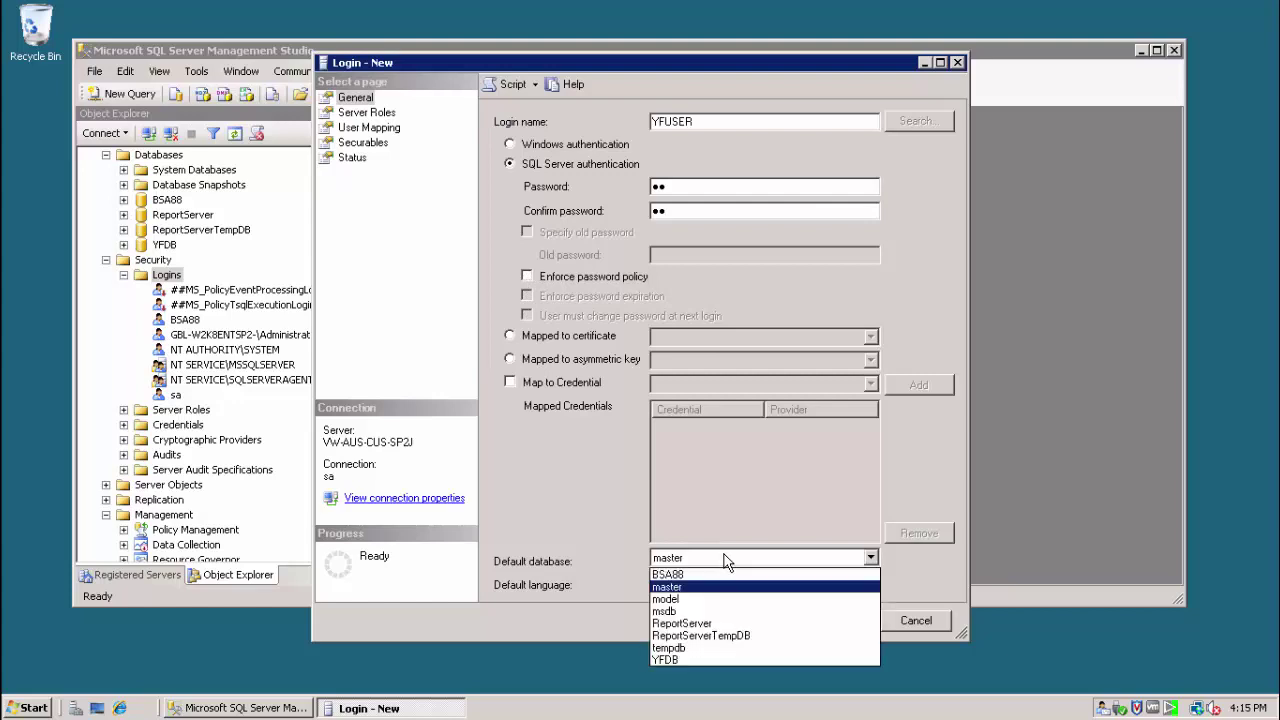
{"action": "left_click", "coordinate": [681, 660]}
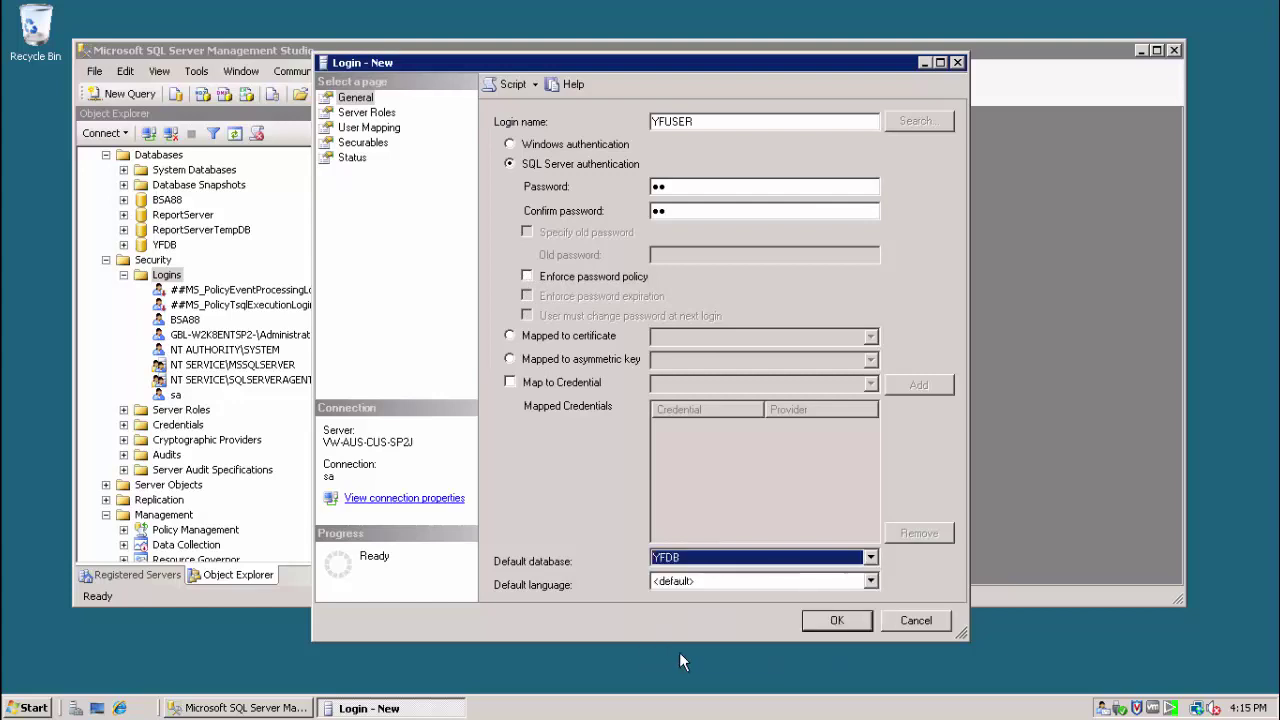
{"action": "left_click", "coordinate": [690, 584]}
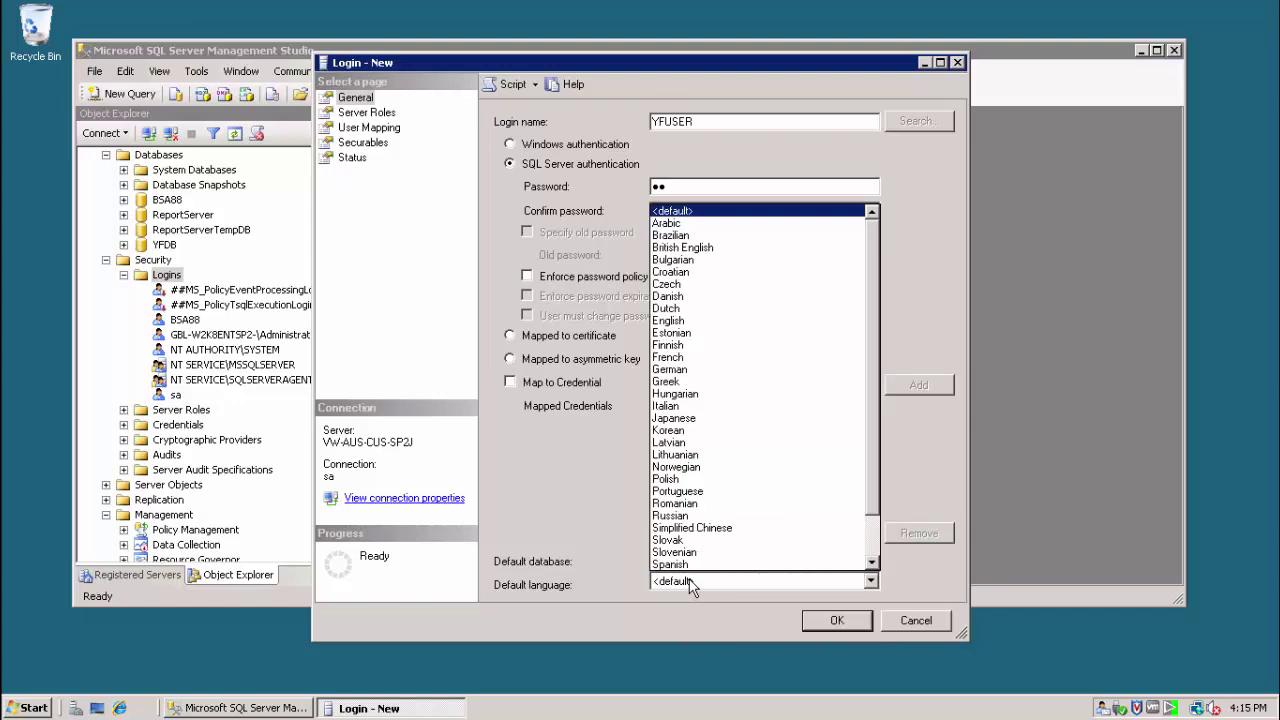
{"action": "left_click", "coordinate": [668, 322]}
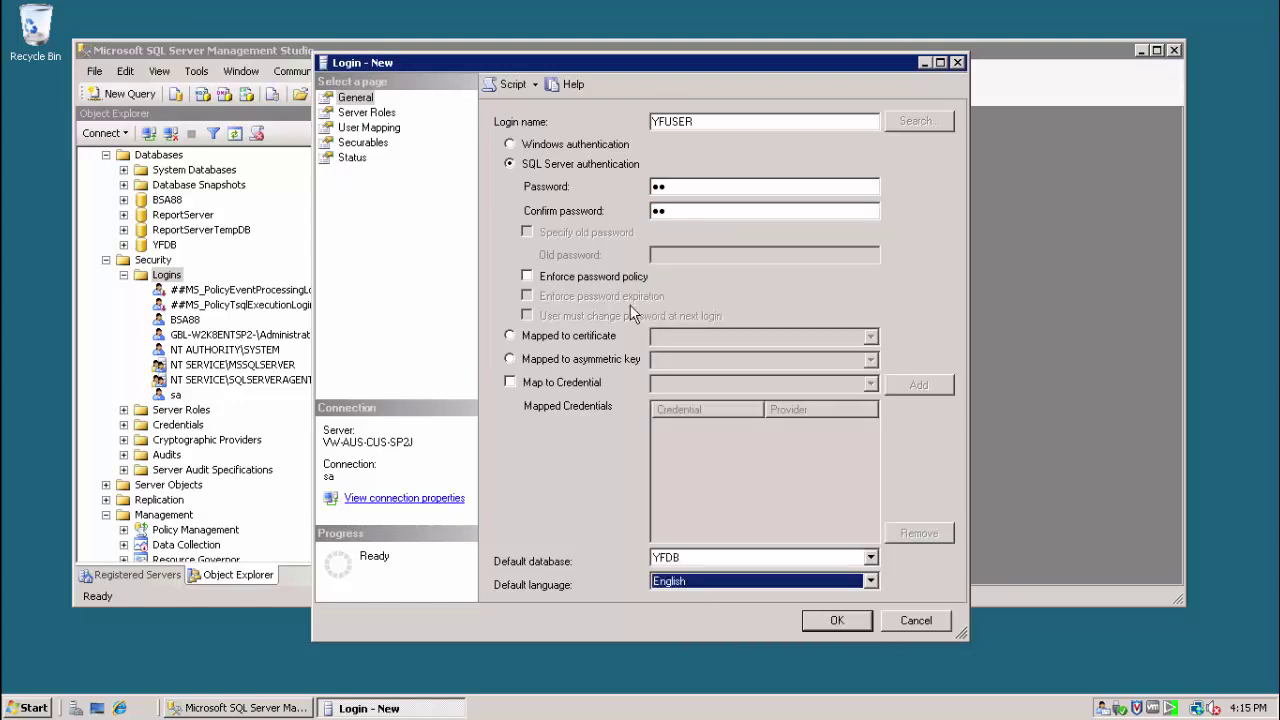
- Map YFUSER to YFDB as db_owner, create the login, and check it in the tree
{"action": "left_click", "coordinate": [384, 130]}
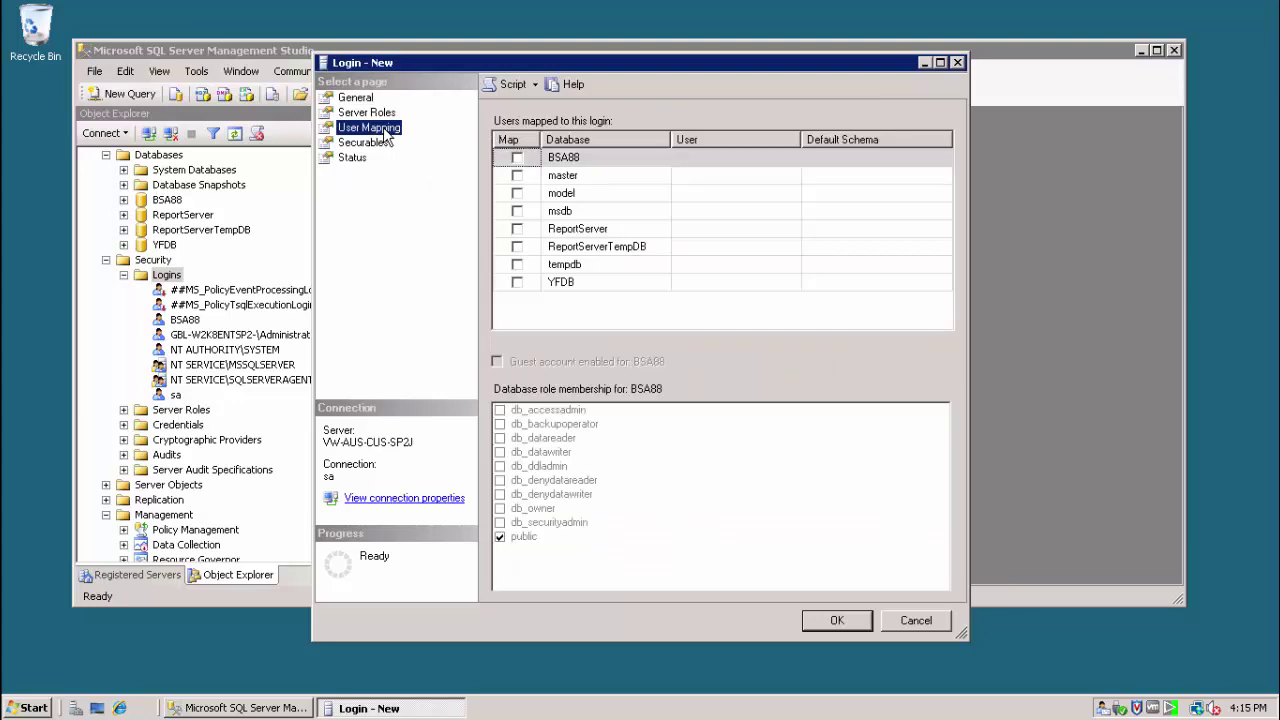
{"action": "left_click", "coordinate": [517, 282]}
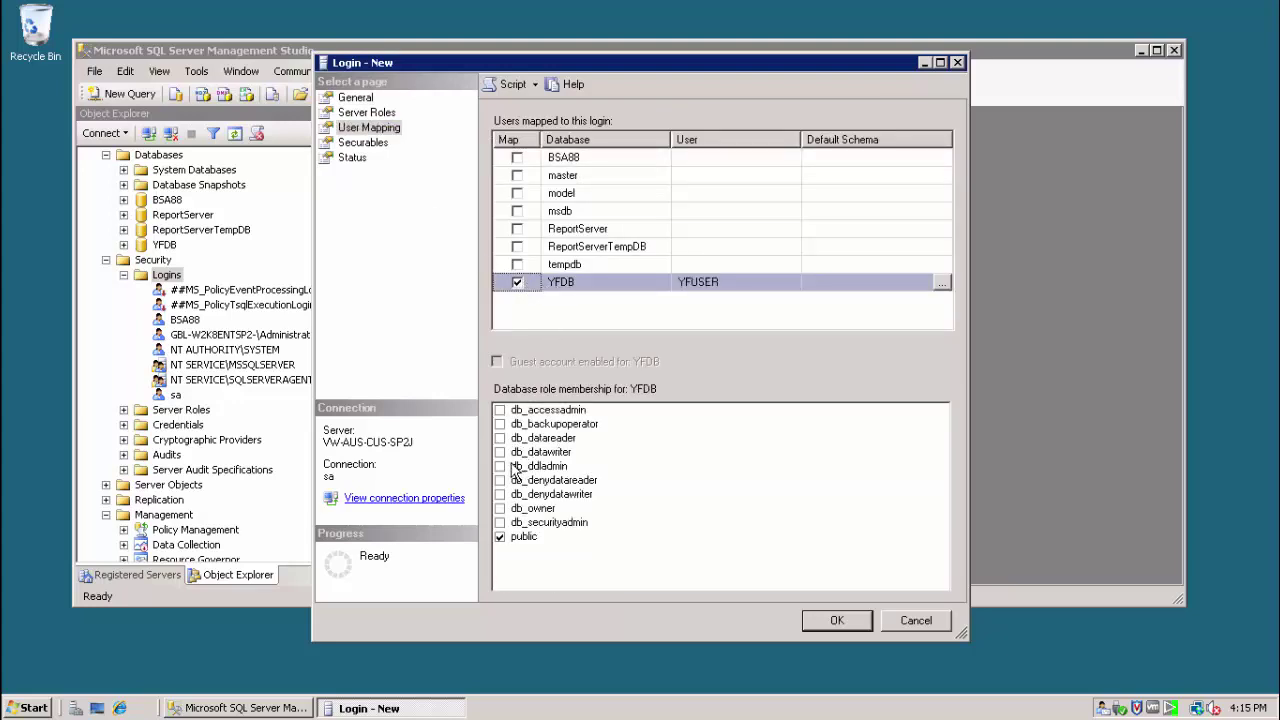
{"action": "left_click", "coordinate": [502, 510]}
{"action": "left_click", "coordinate": [500, 509]}
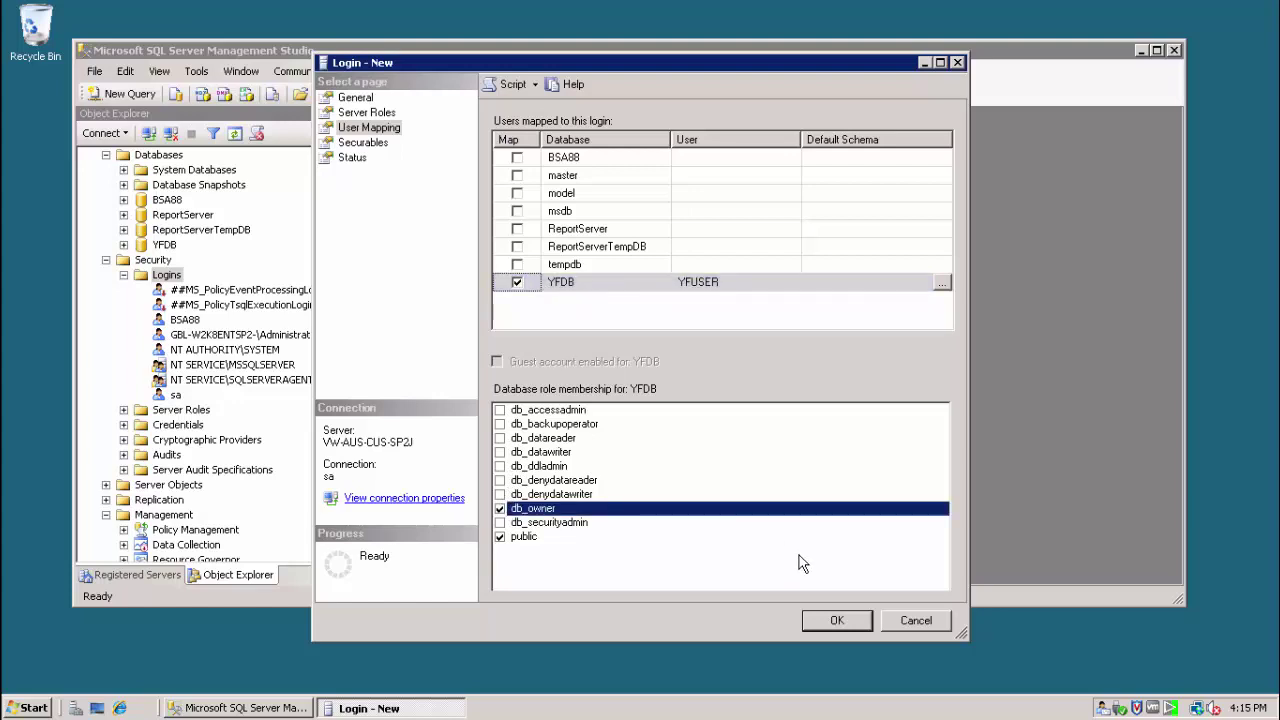
{"action": "left_click", "coordinate": [829, 622]}
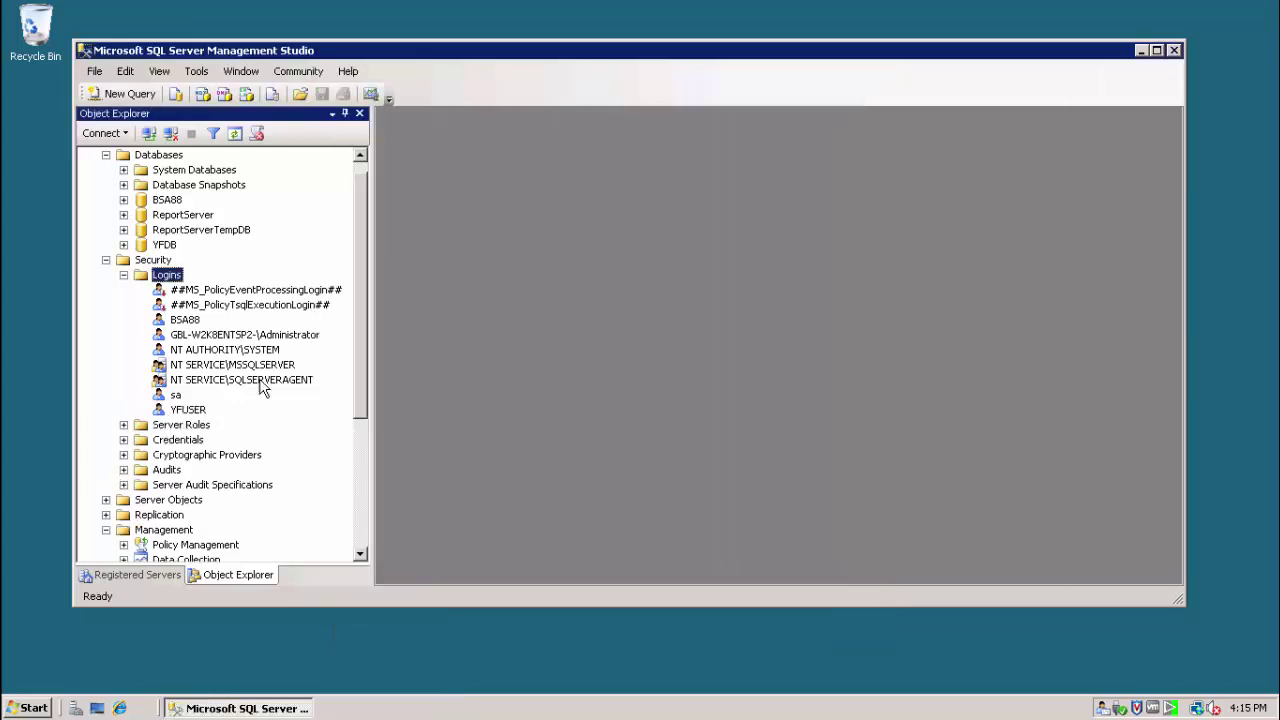
{"action": "left_click", "coordinate": [183, 410]}
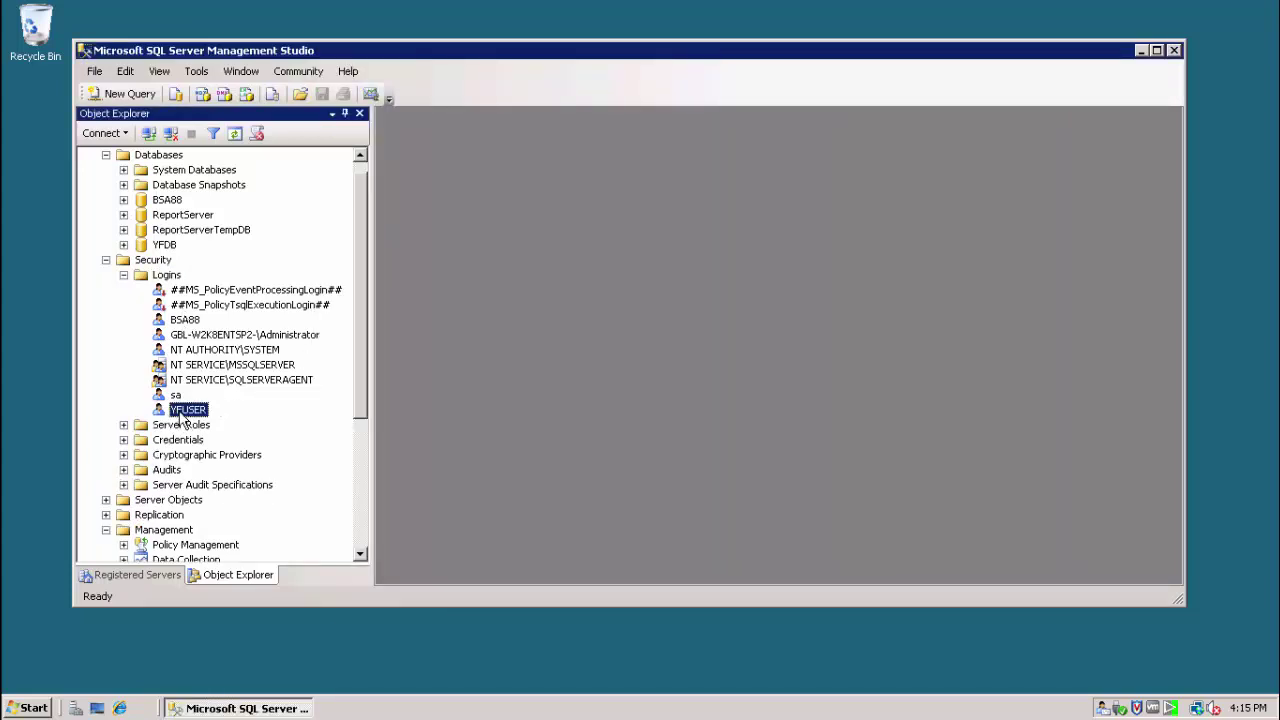
{"action": "left_click", "coordinate": [164, 245]}
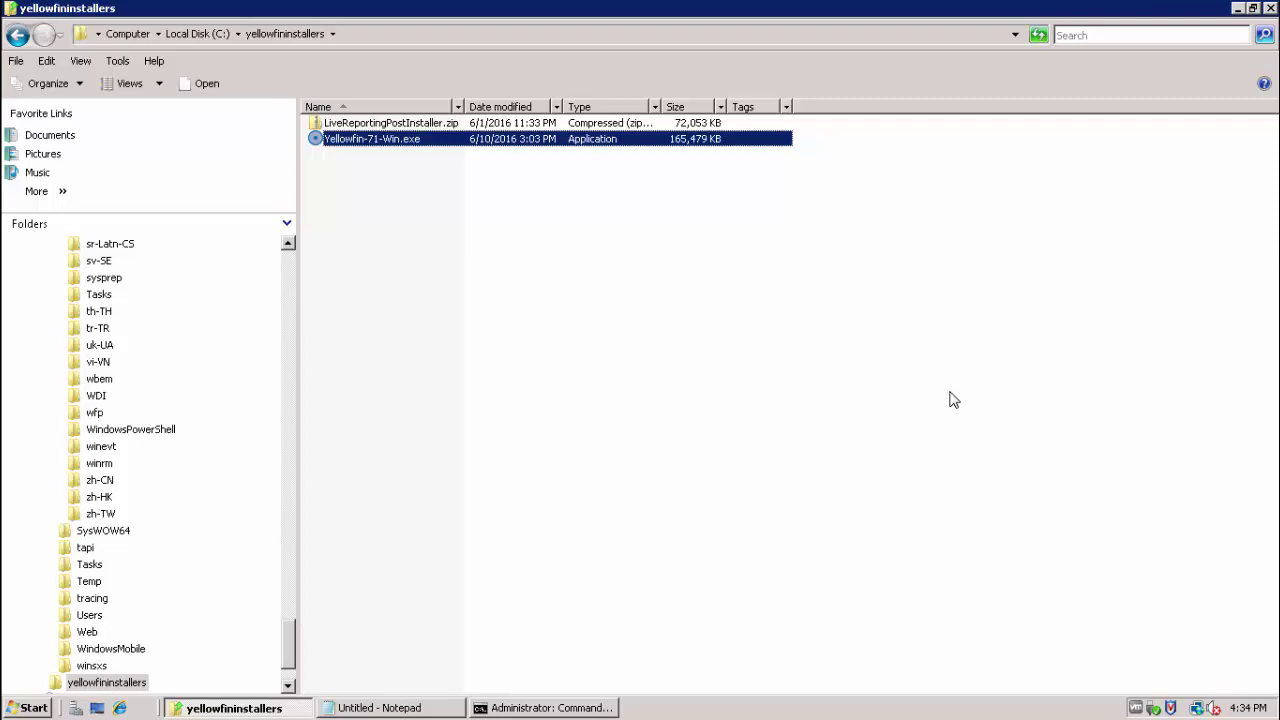
- Bring the Administrator: Command Prompt window to the front
{"action": "left_click", "coordinate": [576, 710]}
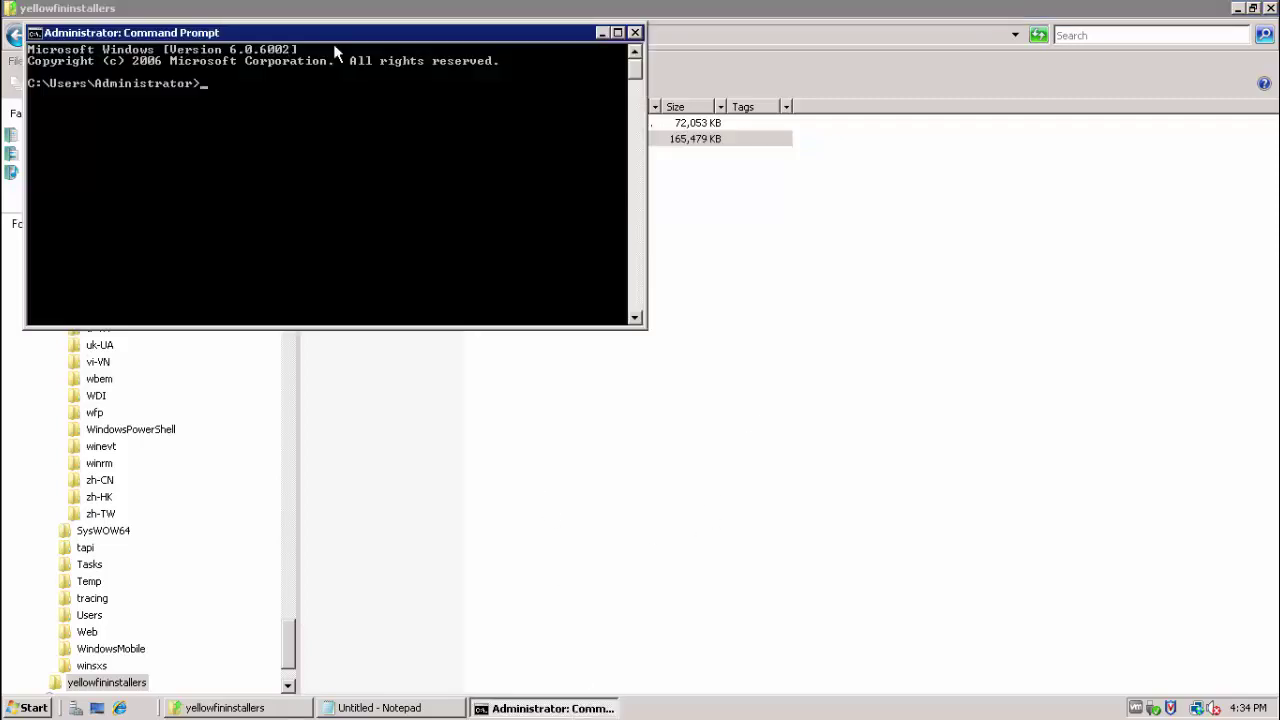
- Check the installed Java version with java -version, showing 1.7.0_79 64-bit
{"action": "left_click_drag", "start_coordinate": [334, 35], "coordinate": [486, 188]}
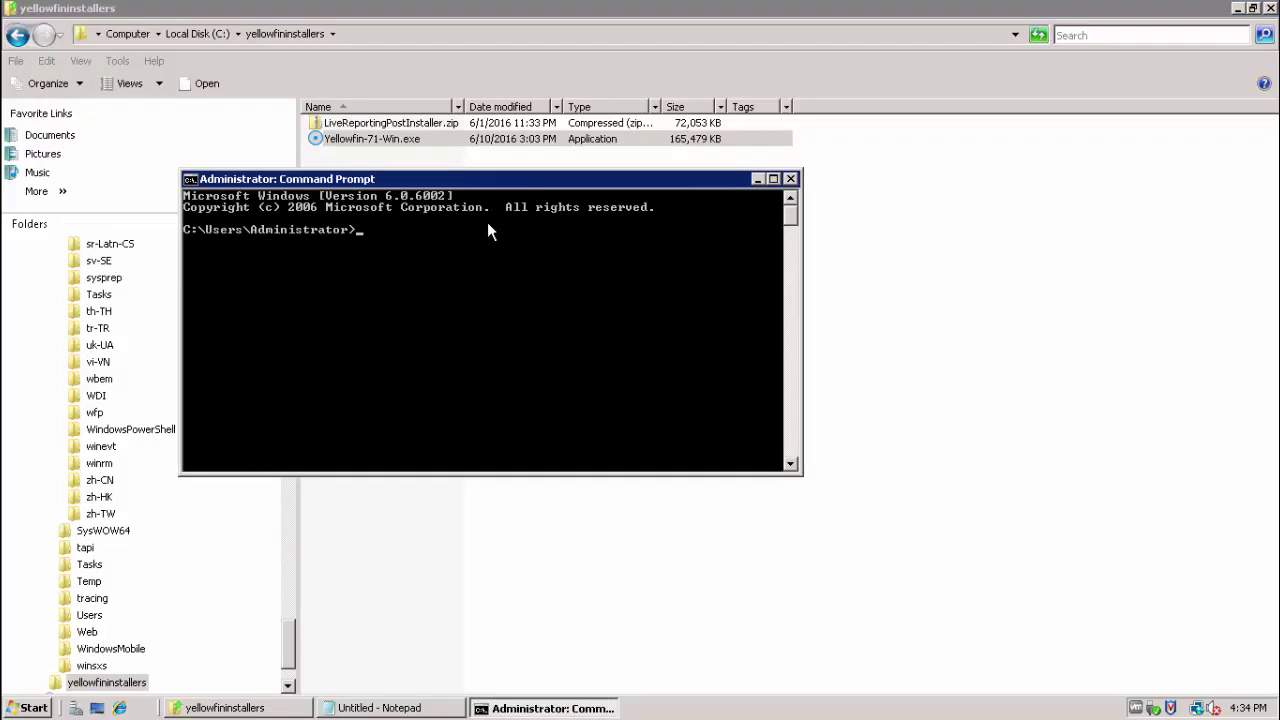
{"action": "type", "text": "java -version"}
{"action": "key", "text": "Return"}
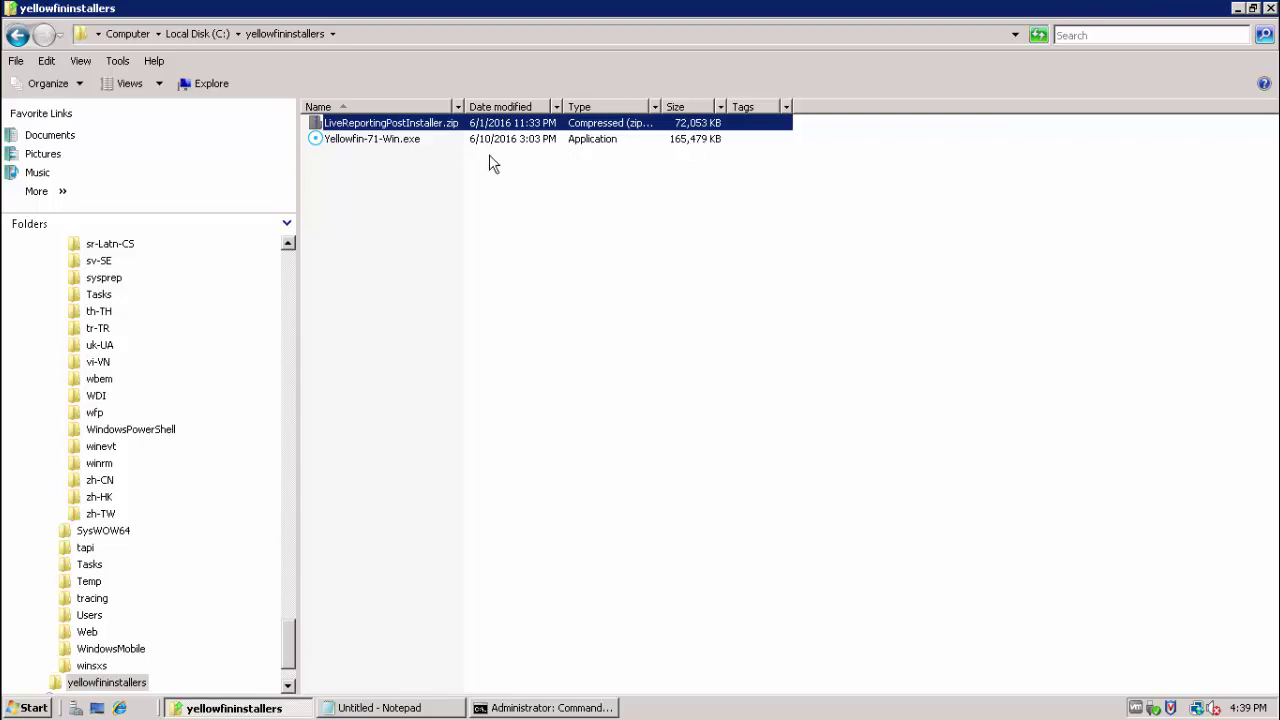
- Run Yellowfin-71-Win.exe as administrator from C:\yellowfininstallers
{"action": "left_click", "coordinate": [428, 149]}
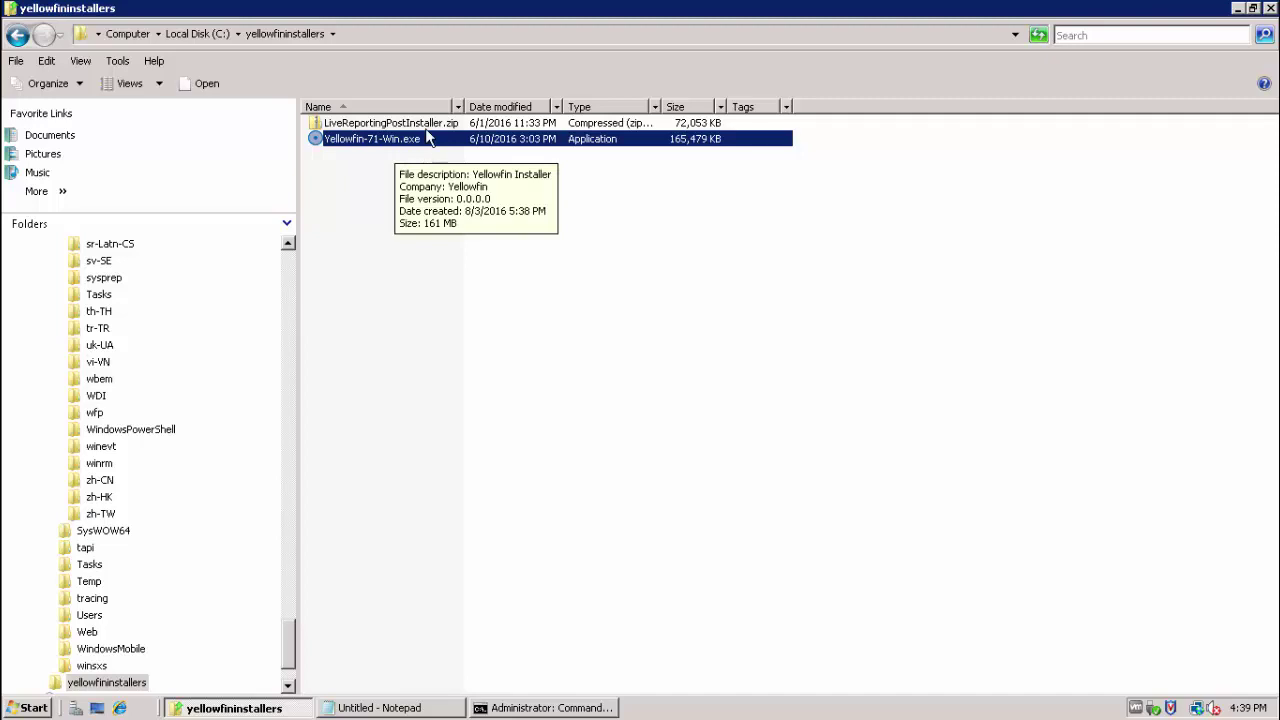
{"action": "left_click", "coordinate": [427, 126]}
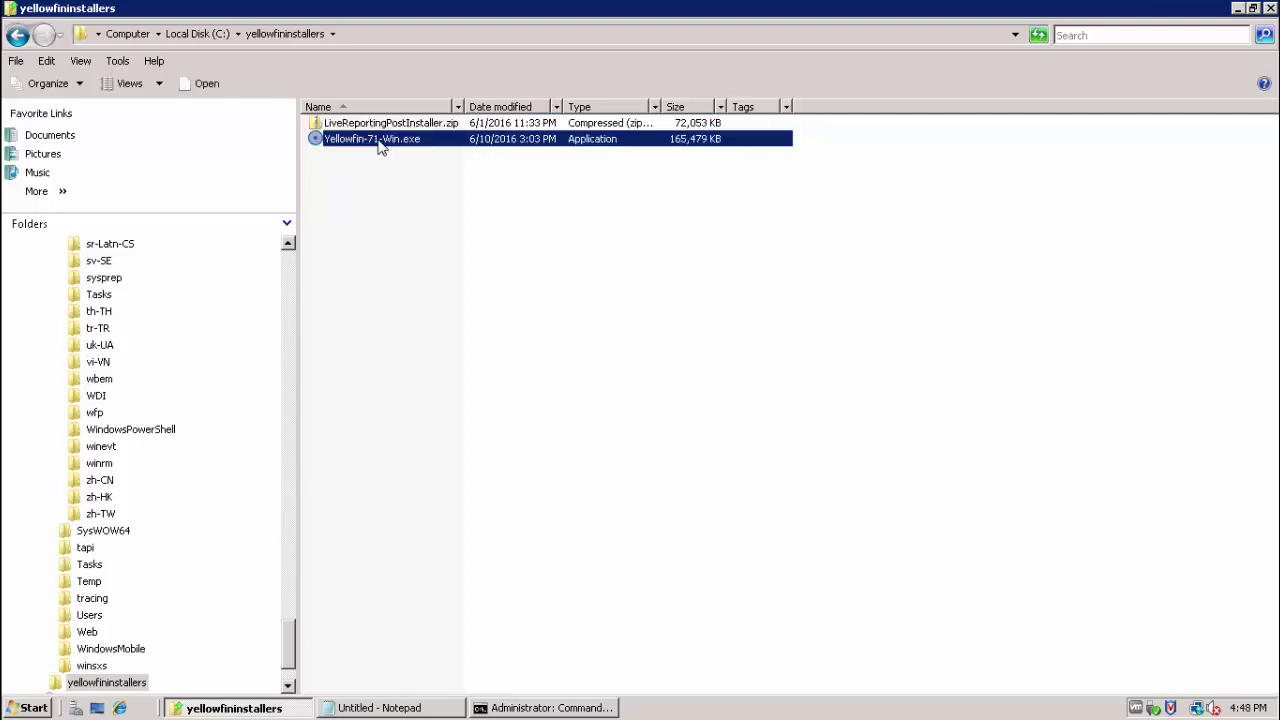
{"action": "right_click", "coordinate": [380, 141]}
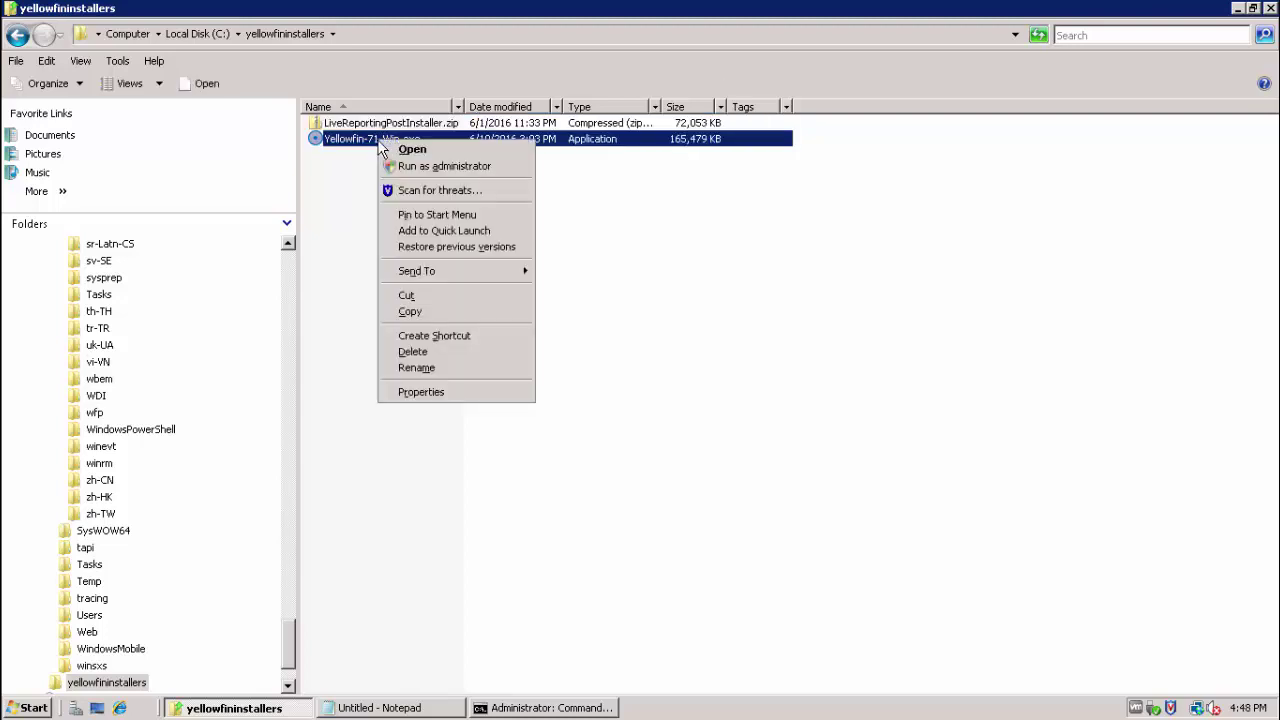
{"action": "left_click", "coordinate": [393, 168]}
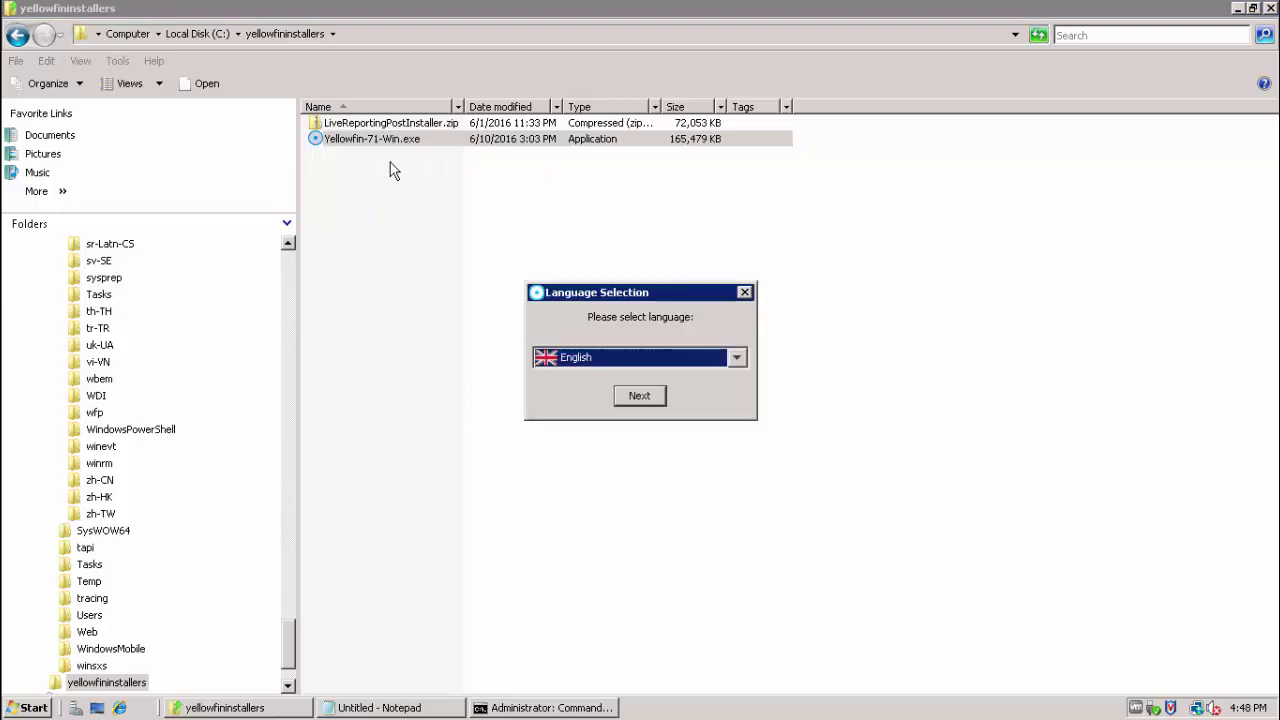
- Keep English, accept the licence agreement, and exclude the Tutorial Content pack
{"action": "left_click", "coordinate": [637, 396]}
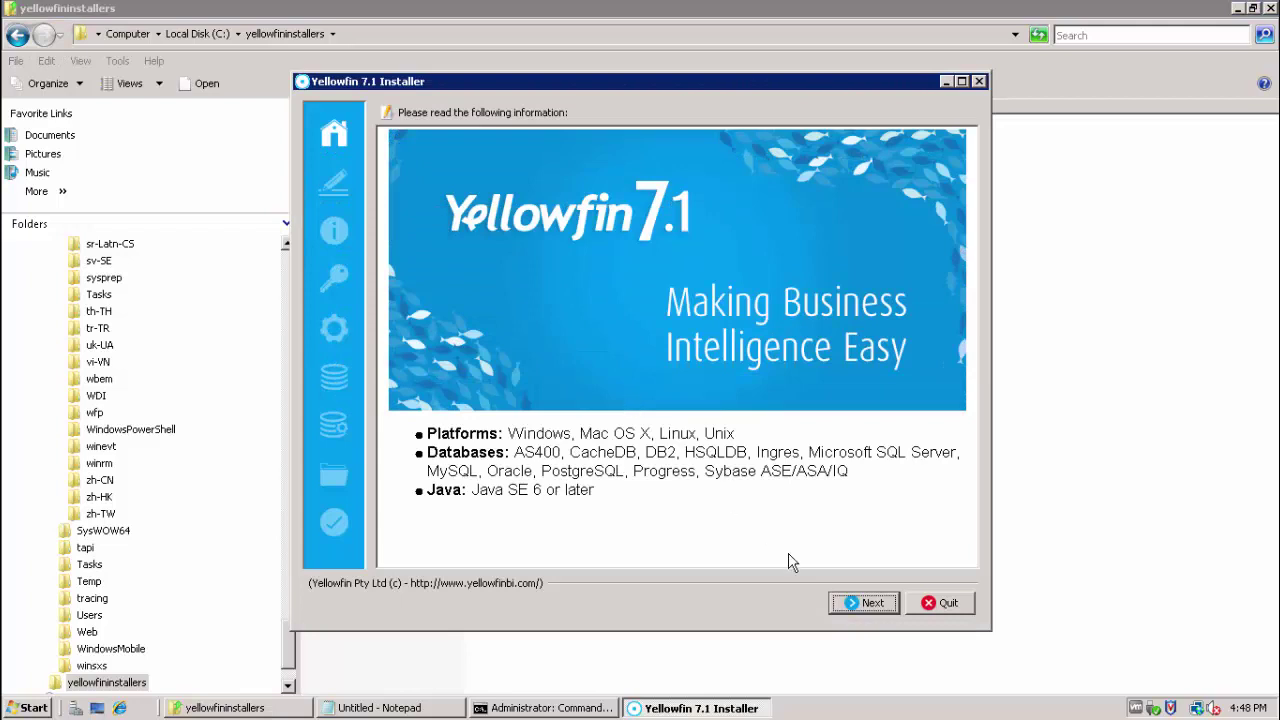
{"action": "left_click", "coordinate": [864, 603]}
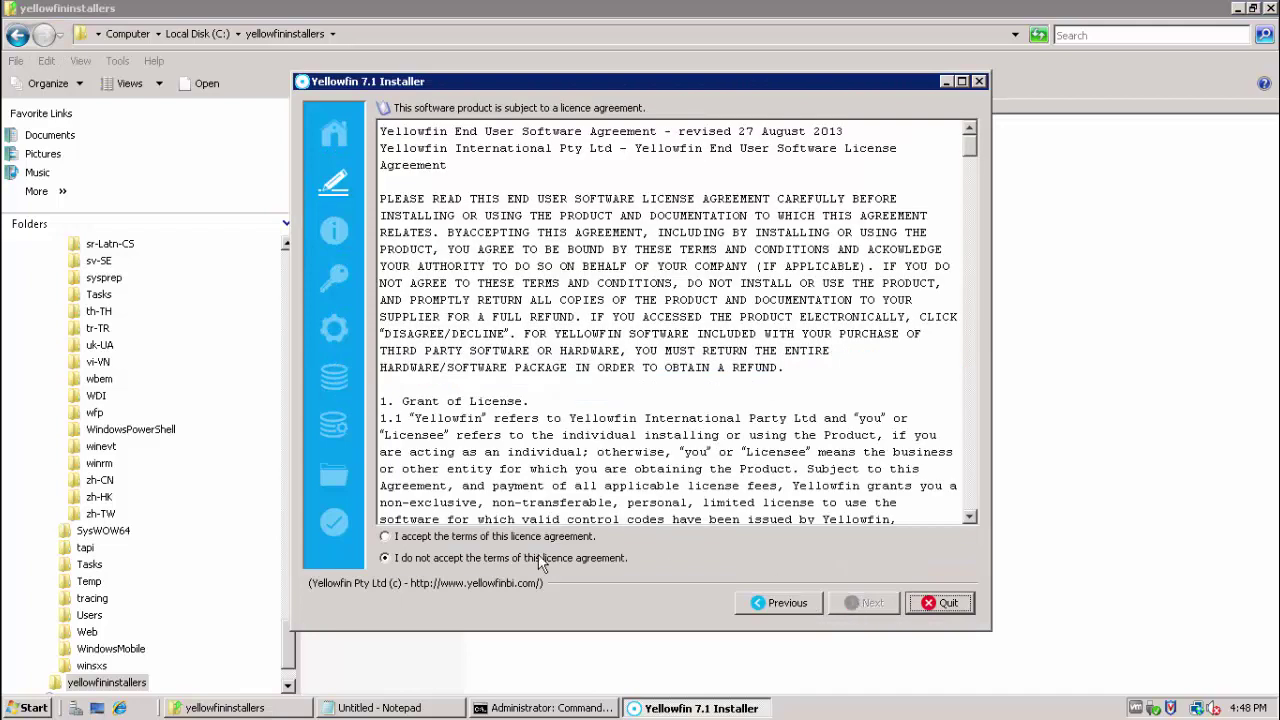
{"action": "left_click", "coordinate": [540, 537]}
{"action": "left_click", "coordinate": [853, 600]}
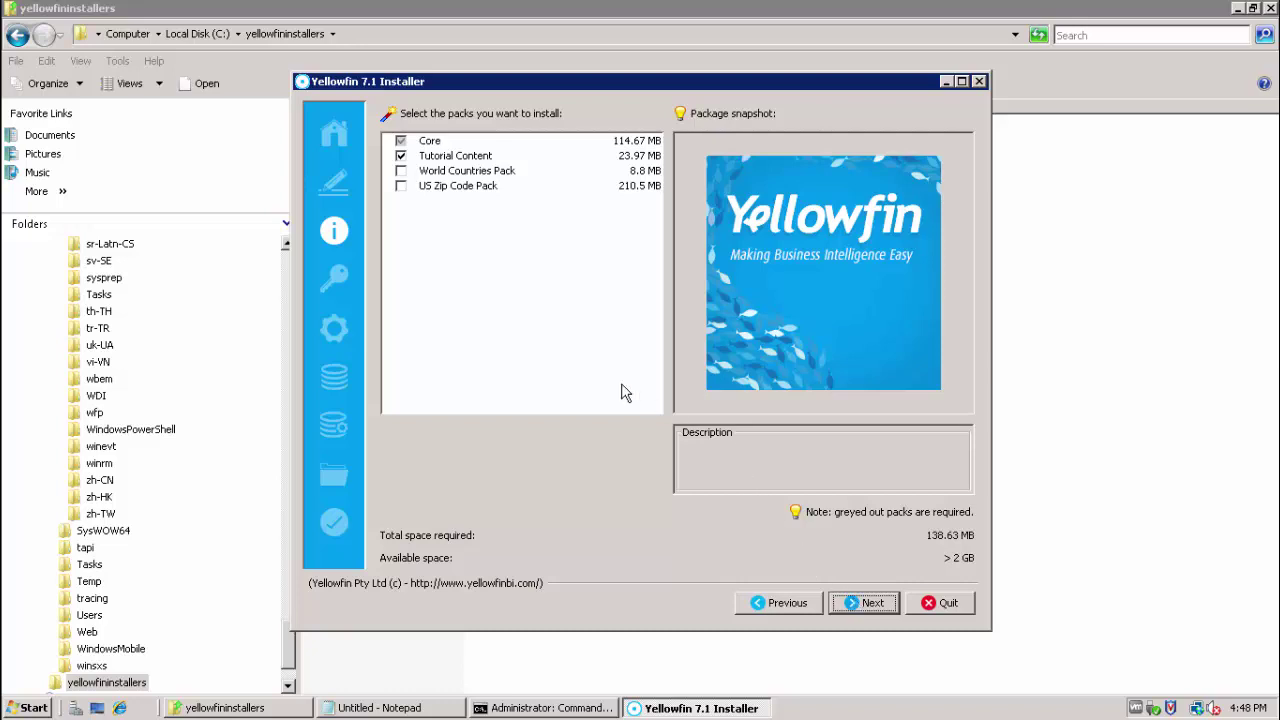
{"action": "left_click", "coordinate": [401, 156]}
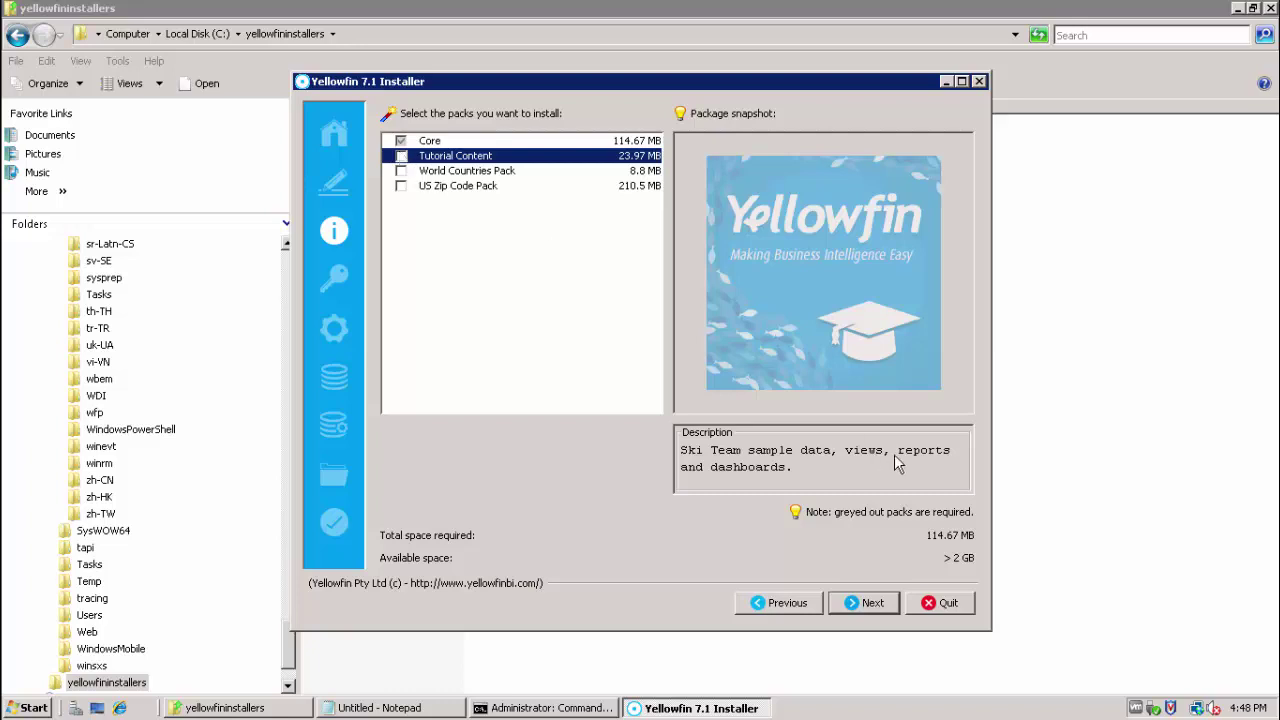
{"action": "left_click", "coordinate": [870, 603]}
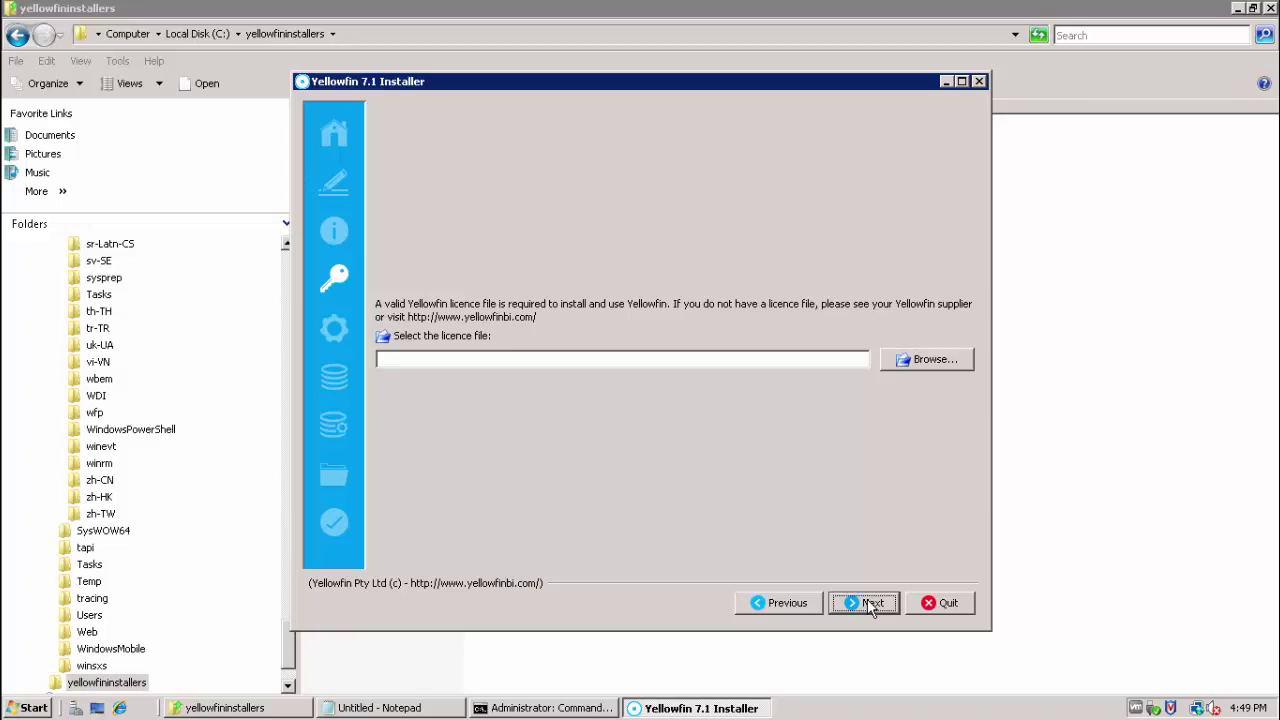
- Skip the licence file, confirm the warning, and check web server port 8082
{"action": "left_click", "coordinate": [872, 603]}
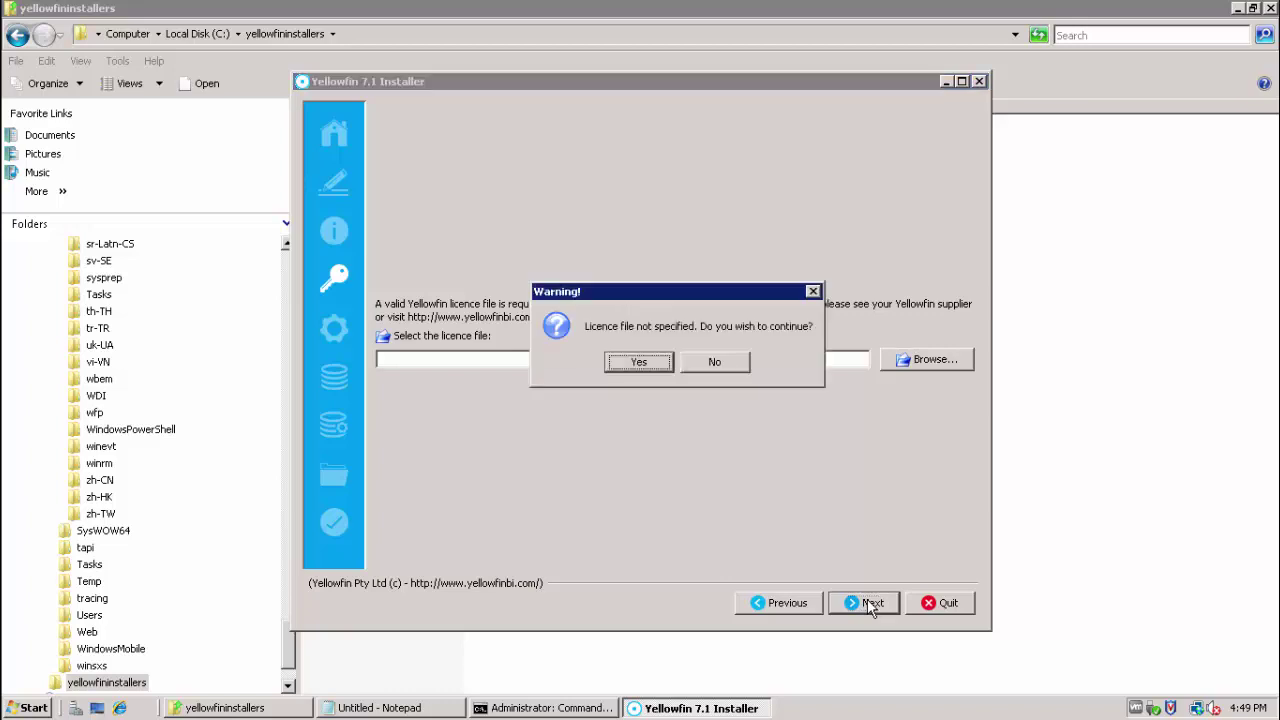
{"action": "left_click", "coordinate": [645, 368]}
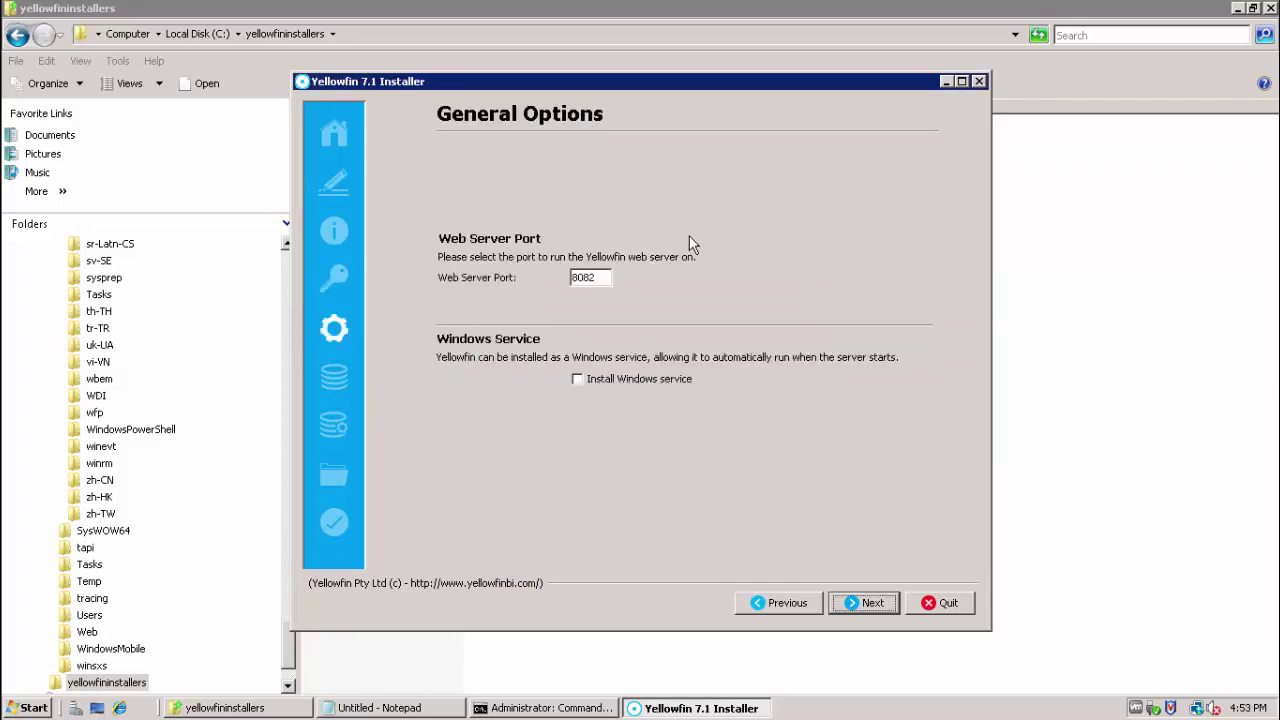
{"action": "left_click", "coordinate": [603, 278]}
- Enable the Windows service install and choose Microsoft SQL Server as the database type
{"action": "left_click", "coordinate": [580, 381]}
{"action": "left_click", "coordinate": [860, 606]}
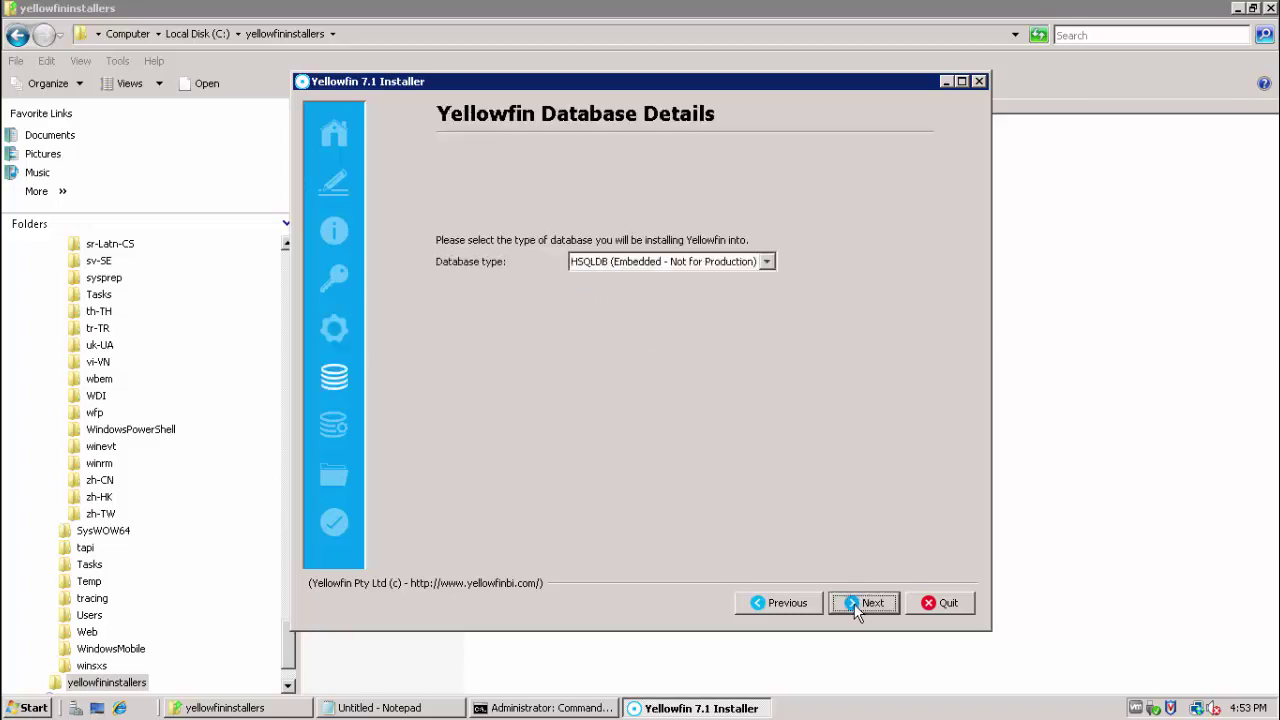
{"action": "left_click", "coordinate": [767, 262]}
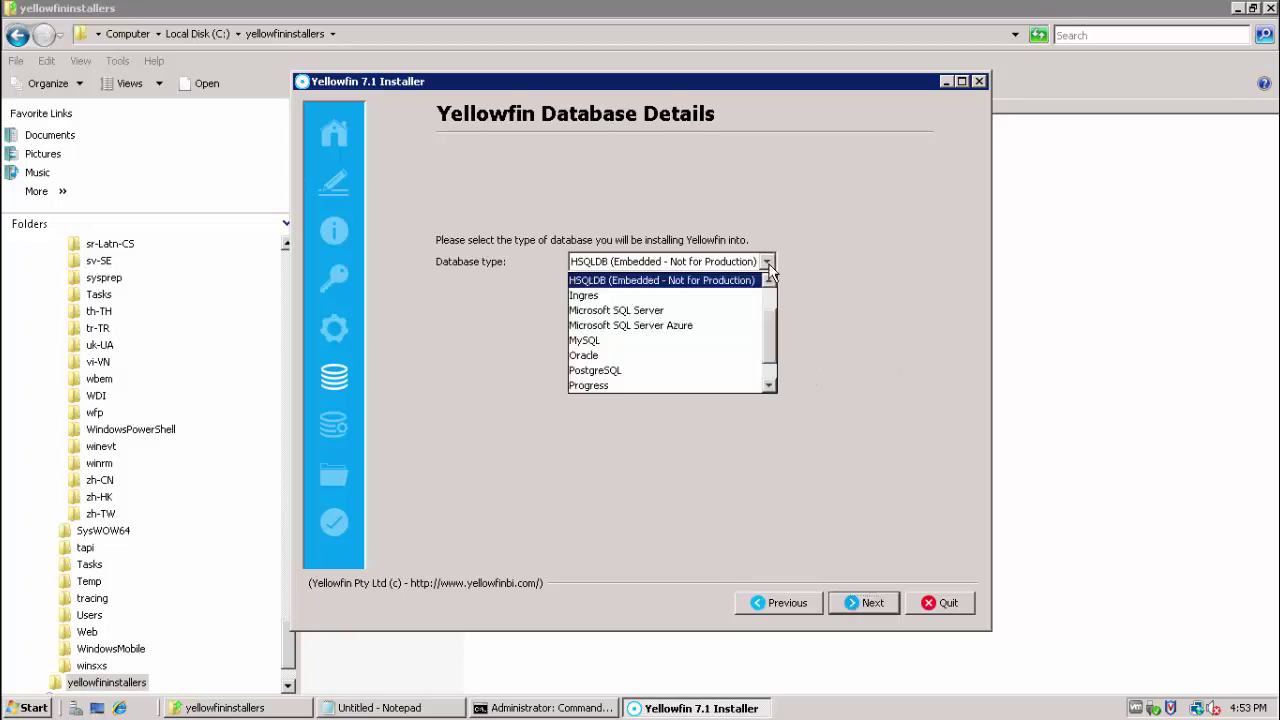
{"action": "left_click", "coordinate": [738, 318]}
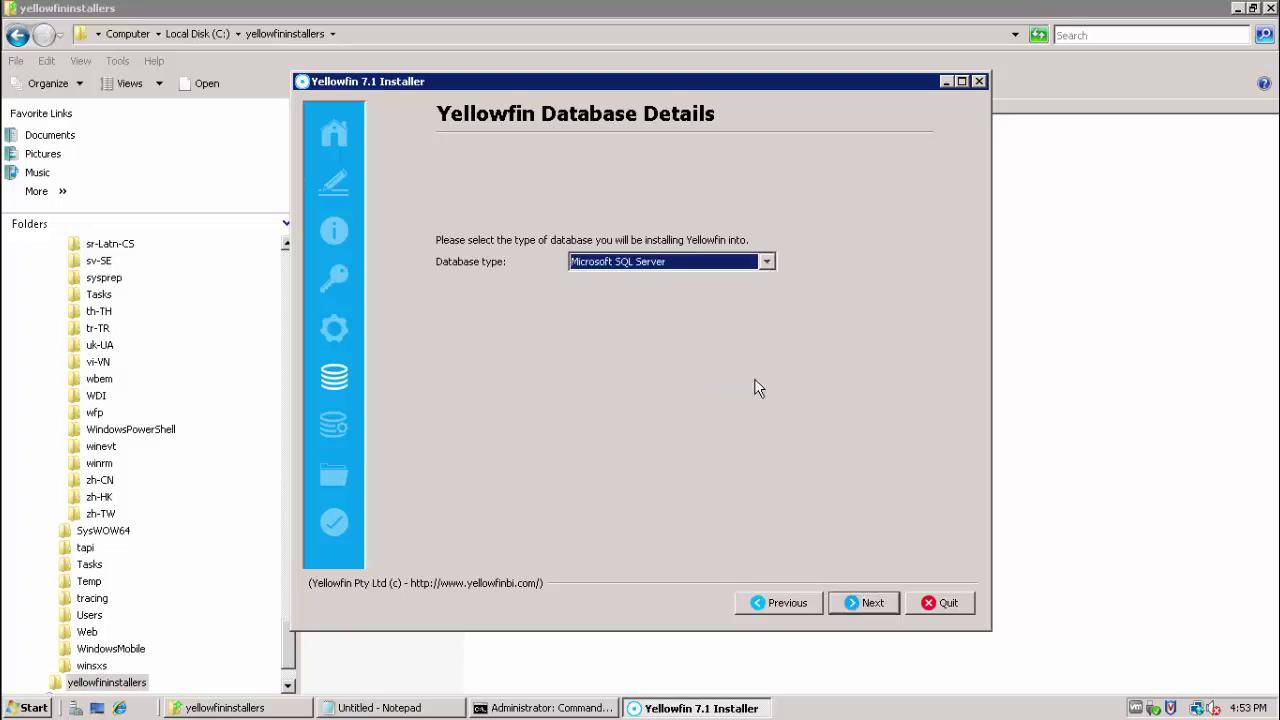
{"action": "left_click", "coordinate": [862, 605]}
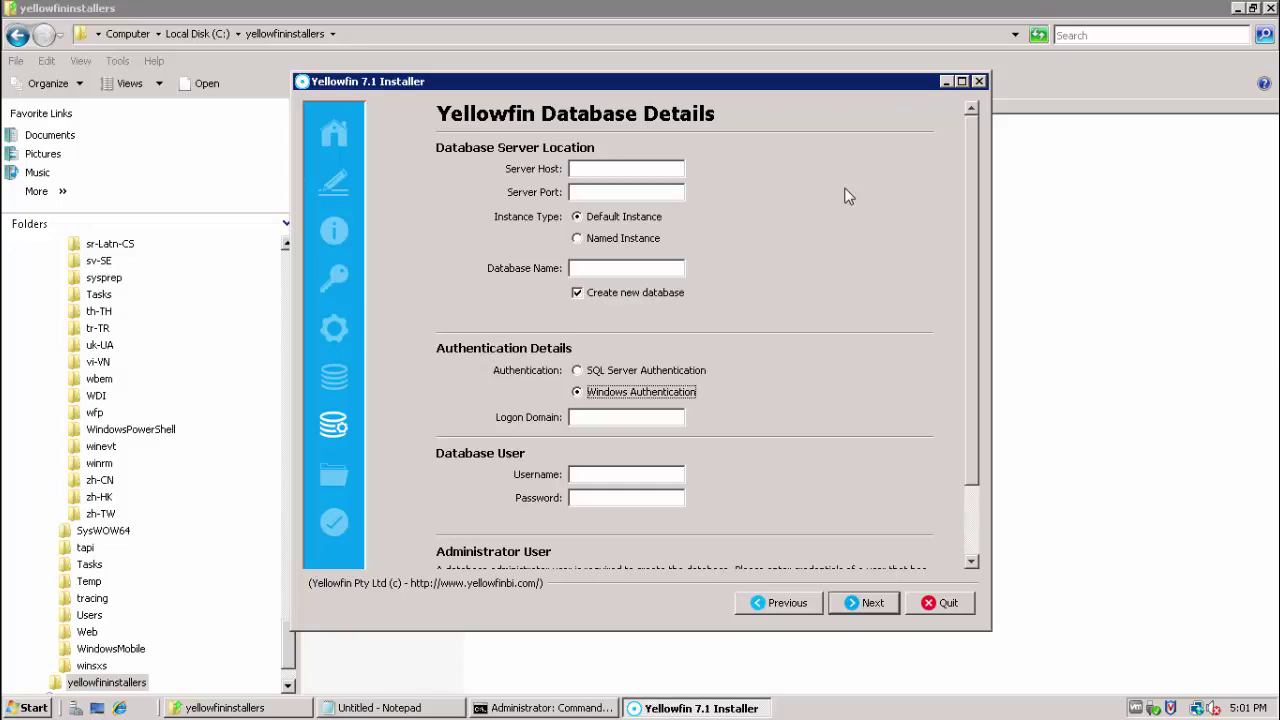
- Enter server host mydbserver and port 1433, keeping the default instance type
{"action": "left_click", "coordinate": [672, 169]}
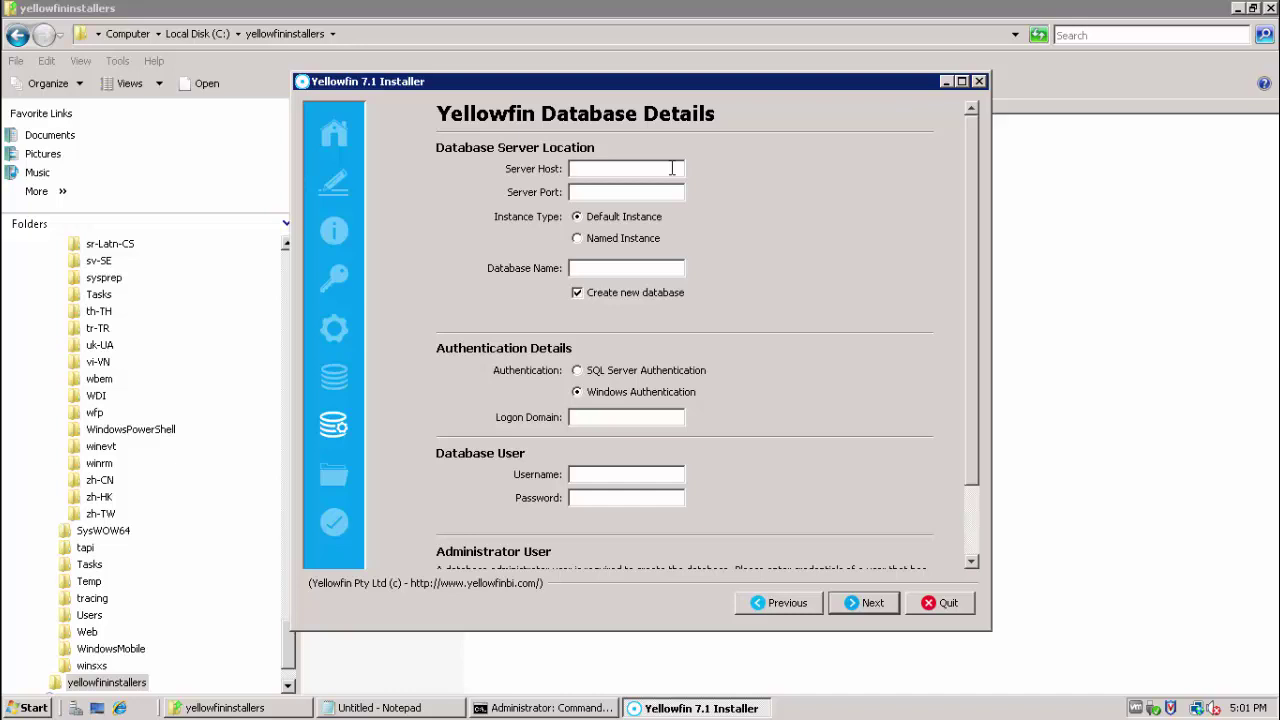
{"action": "type", "text": "mydbserver"}
{"action": "left_click", "coordinate": [631, 192]}
{"action": "type", "text": "1433"}
{"action": "left_click", "coordinate": [592, 240]}
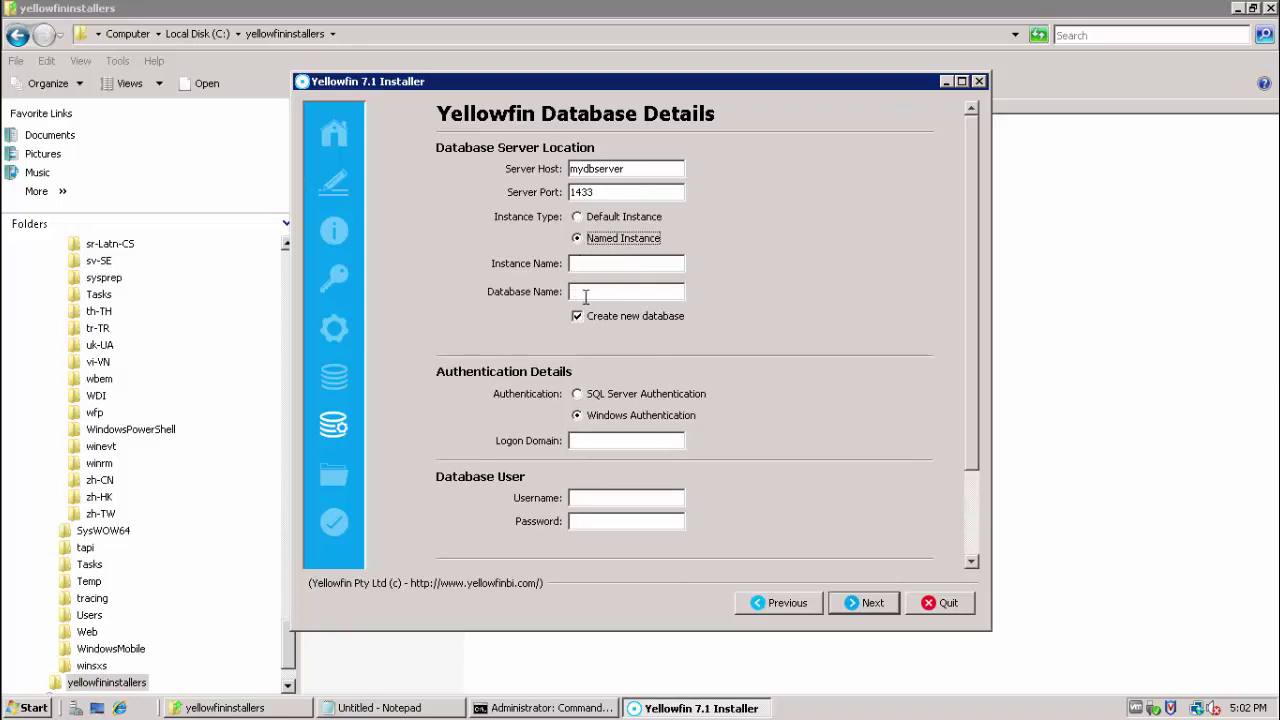
{"action": "left_click", "coordinate": [583, 222]}
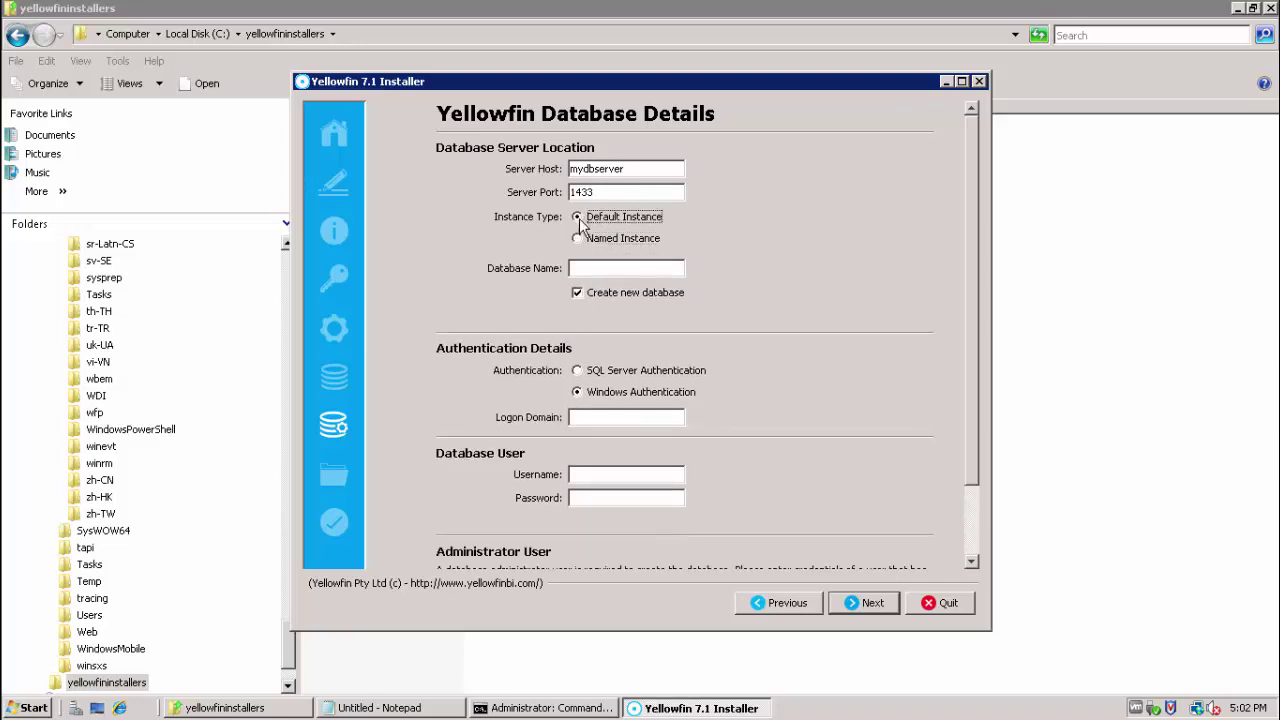
{"action": "left_click", "coordinate": [577, 294]}
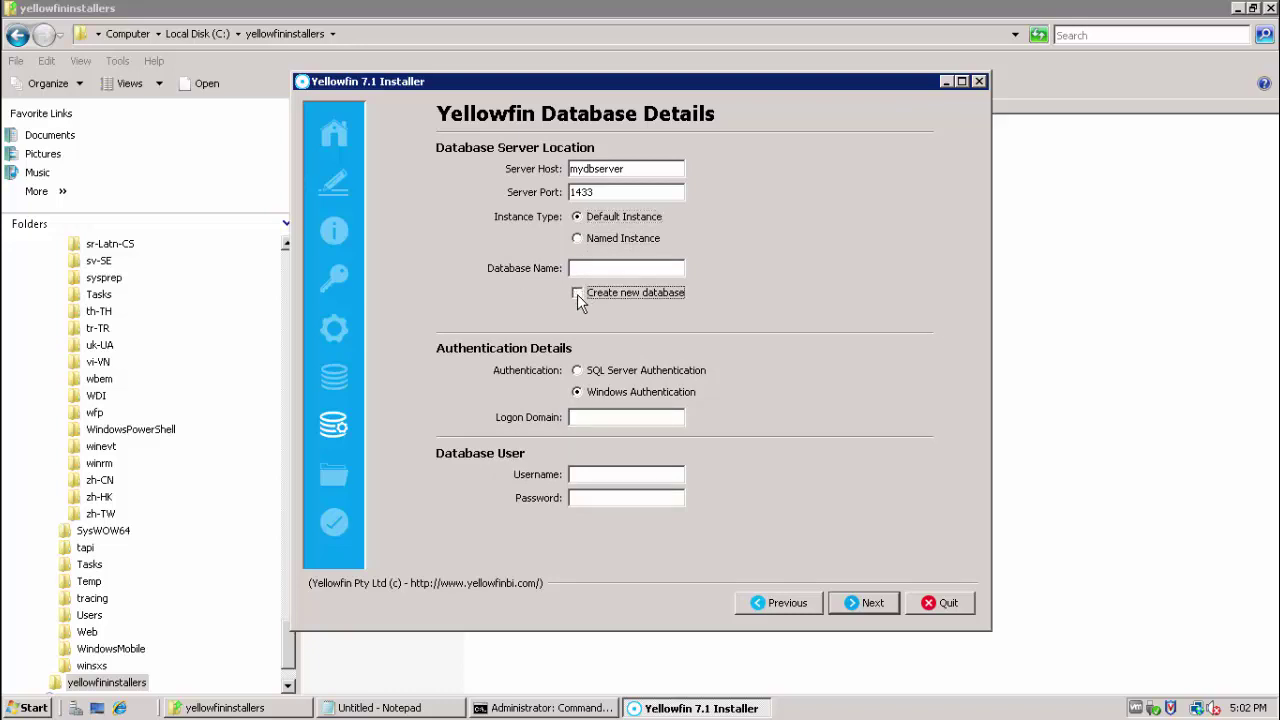
{"action": "left_click", "coordinate": [577, 294]}
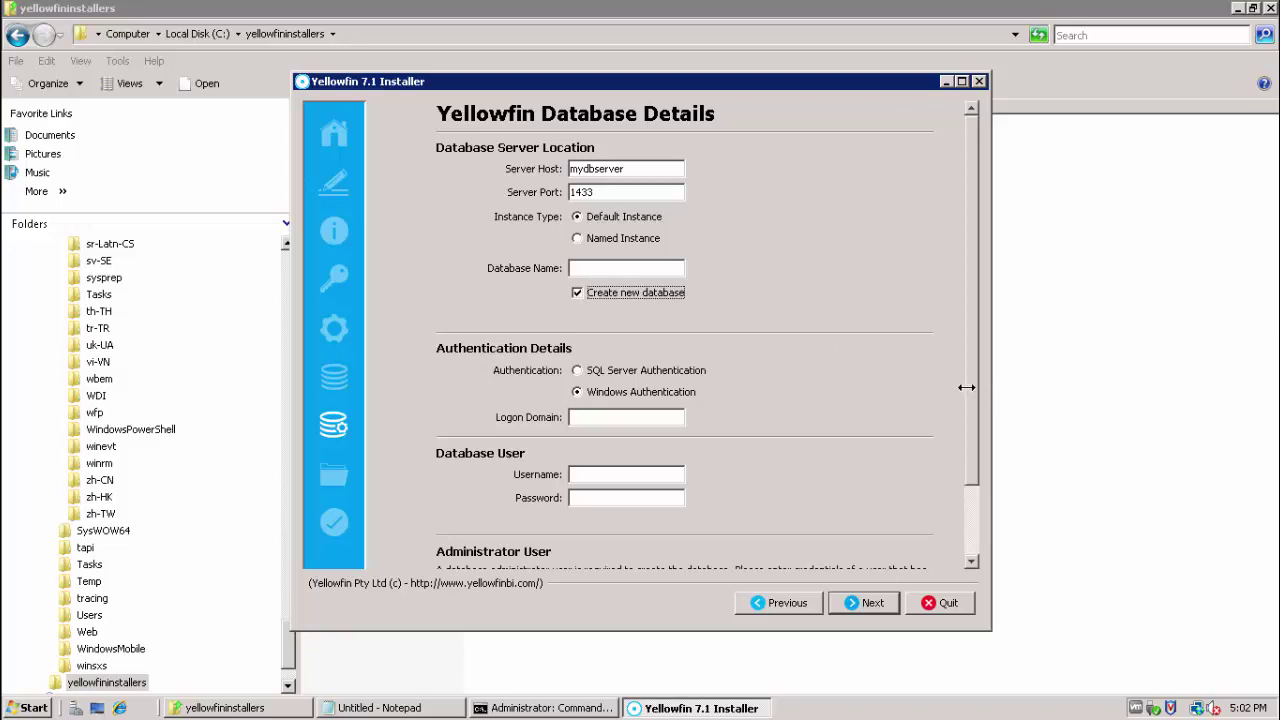
- Turn off creating a new database and set the database name to YFDB
{"action": "left_click_drag", "start_coordinate": [970, 389], "coordinate": [970, 420]}
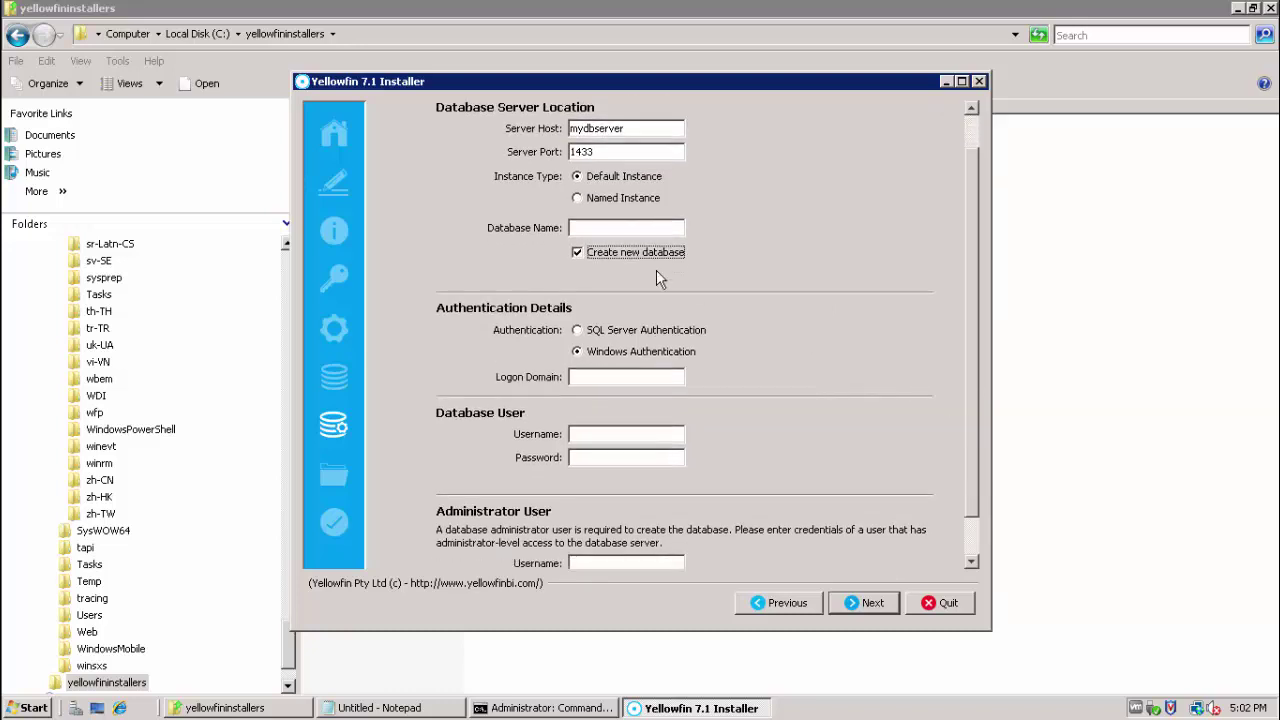
{"action": "scroll", "coordinate": [579, 250], "scroll_direction": "up", "scroll_amount": 1}
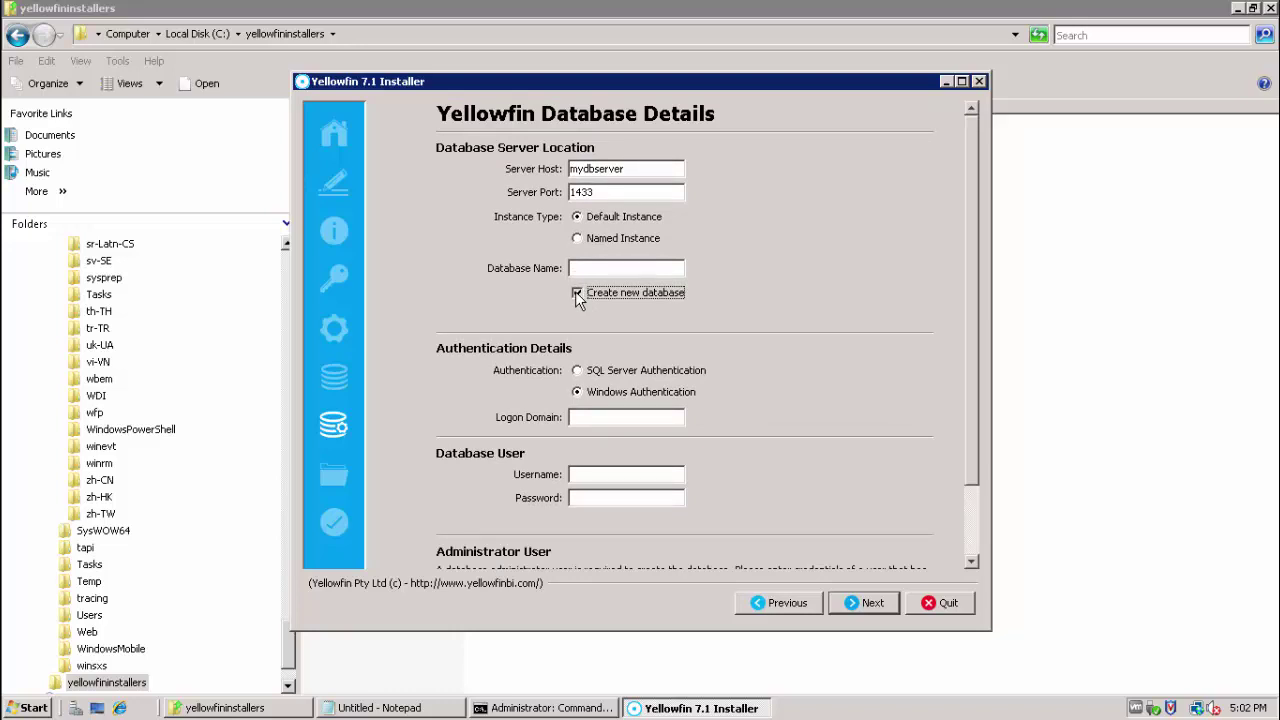
{"action": "left_click", "coordinate": [577, 293]}
{"action": "left_click", "coordinate": [576, 269]}
{"action": "type", "text": "YFDB"}
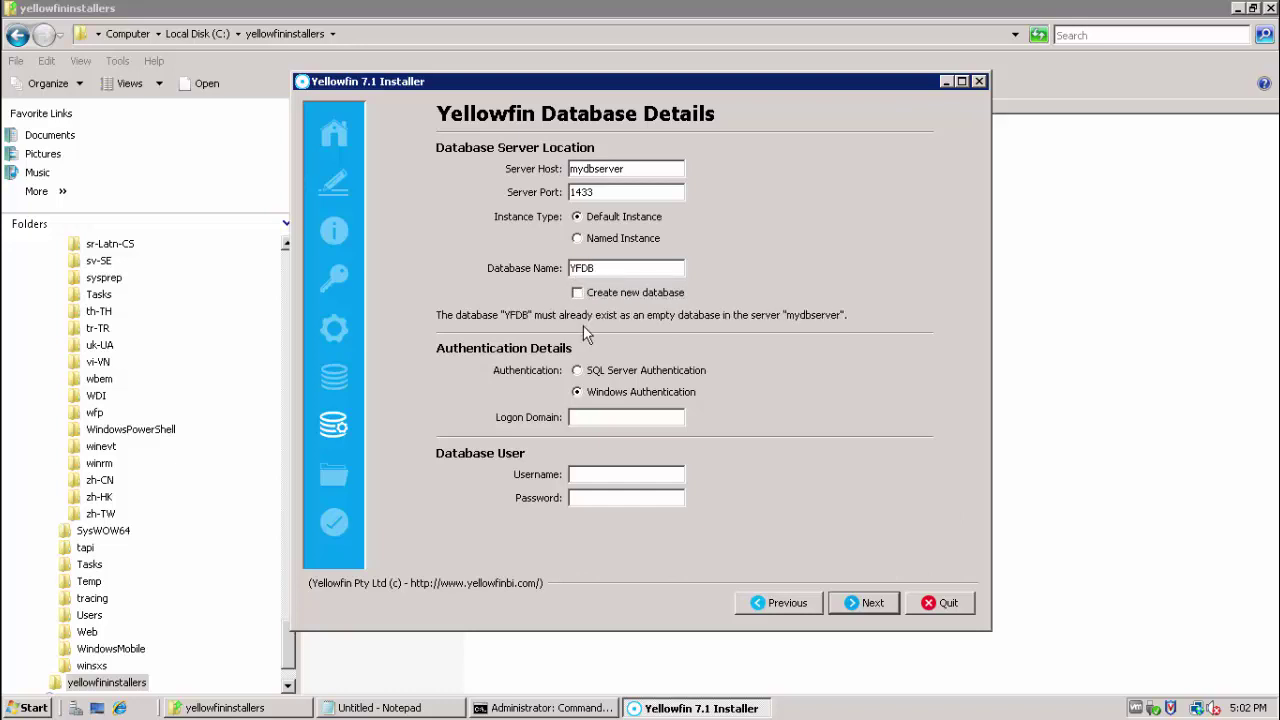
- Choose SQL Server authentication and enter username YFUSER with its password
{"action": "left_click", "coordinate": [576, 371]}
{"action": "left_click", "coordinate": [588, 454]}
{"action": "type", "text": "YFUSER"}
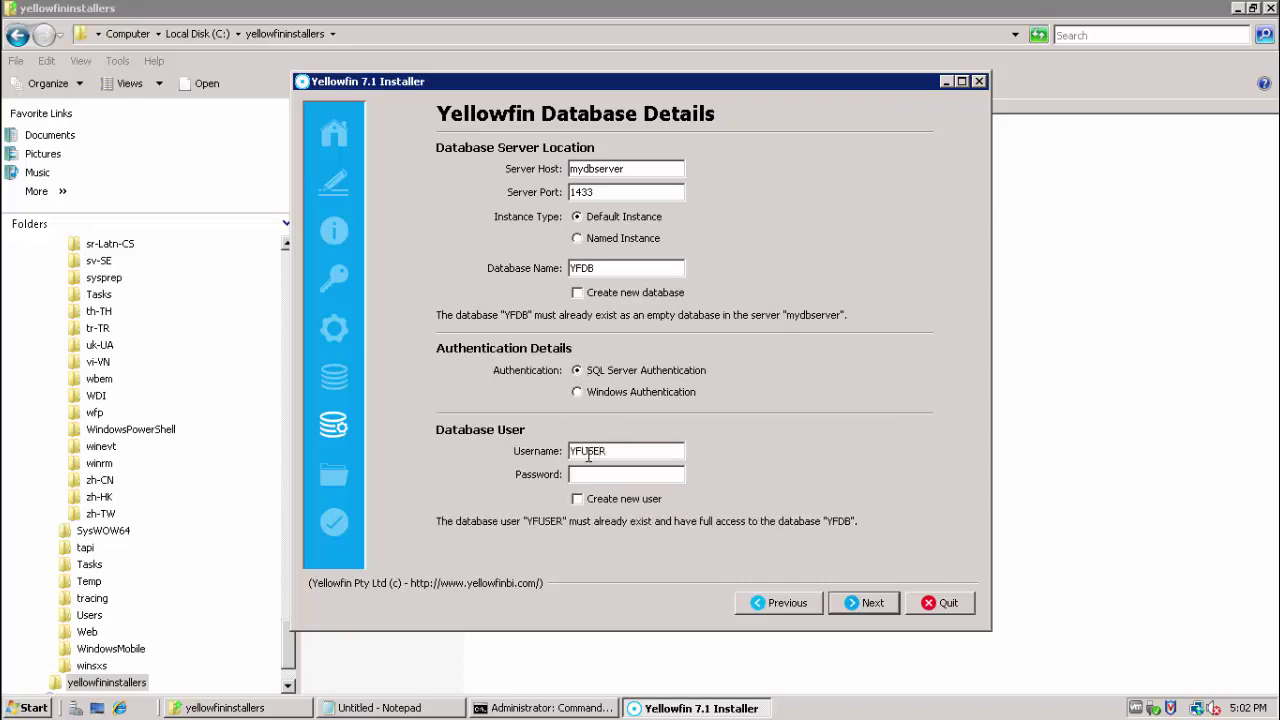
{"action": "key", "text": "Tab"}
{"action": "type", "text": "**"}
- Validate the YFDB database connection and acknowledge the 'Connection was successful' message
{"action": "left_click", "coordinate": [866, 608]}
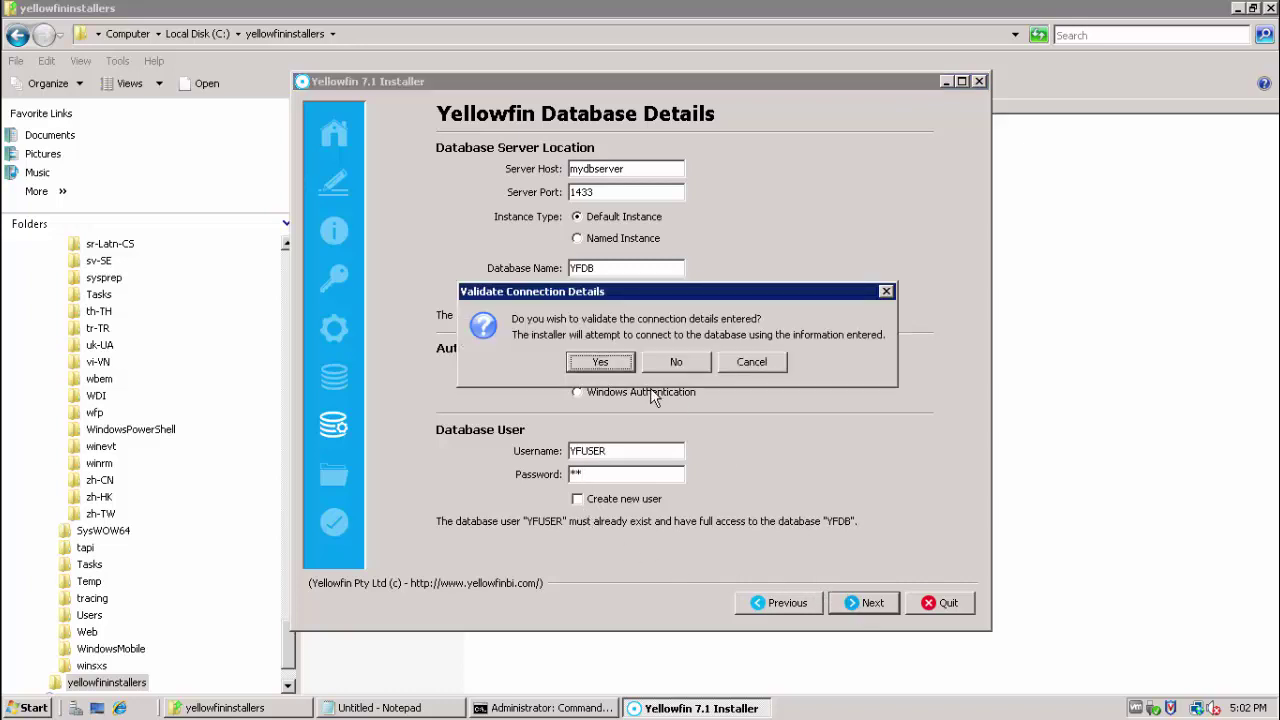
{"action": "left_click", "coordinate": [619, 366]}
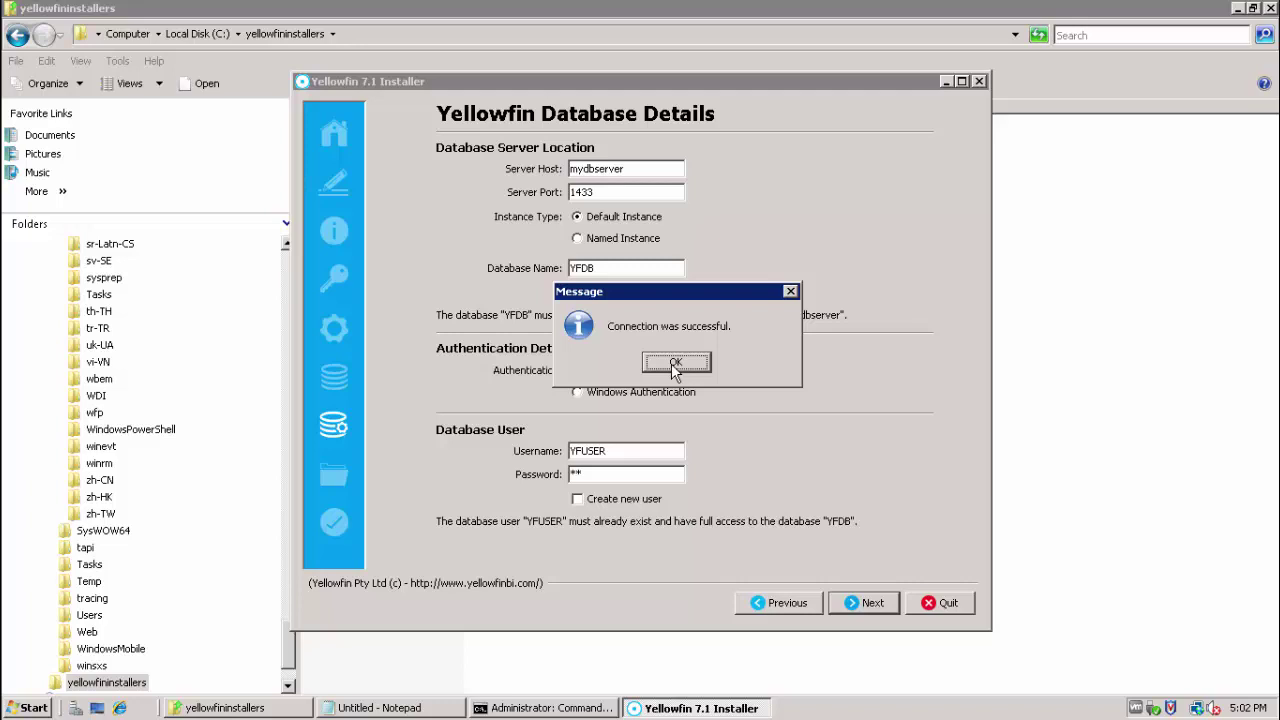
{"action": "left_click", "coordinate": [676, 363]}
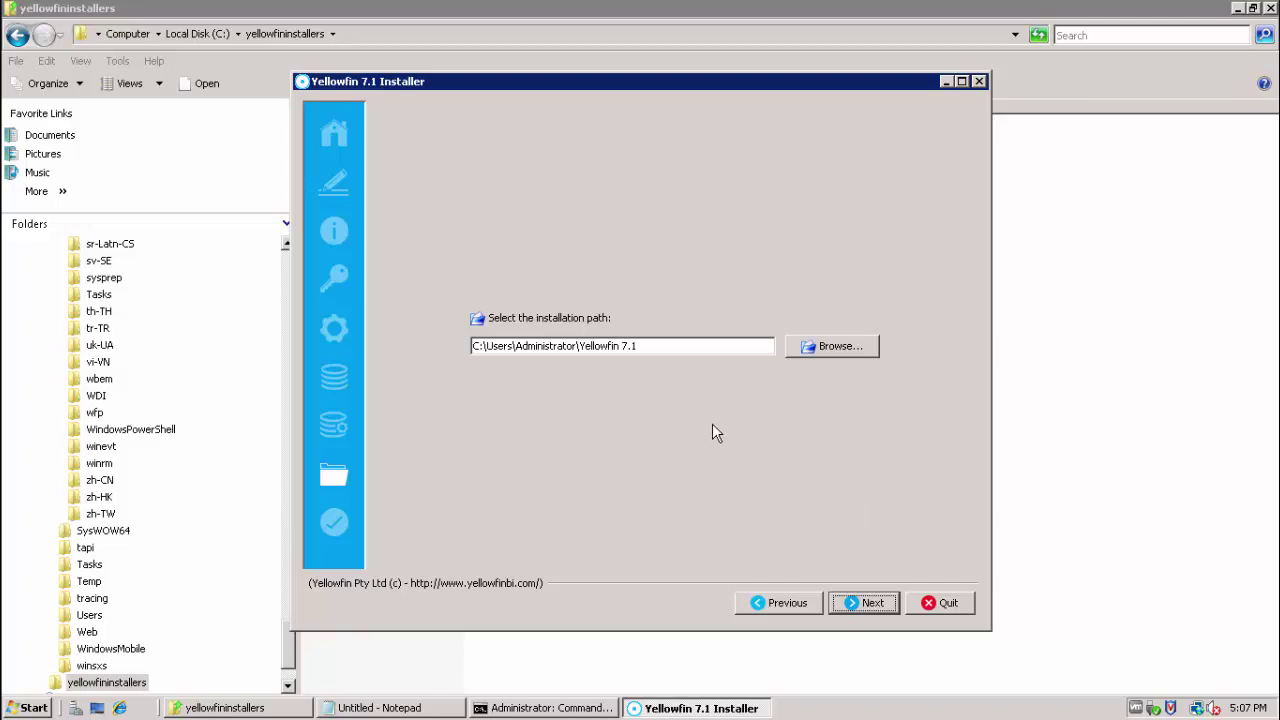
- Install Yellowfin into C:\Users\Administrator\Yellowfin71, creating the folder and keeping the default program group
{"action": "left_click", "coordinate": [652, 341]}
{"action": "key", "text": "BackSpace"}
{"action": "key", "text": "Left"}
{"action": "key", "text": "BackSpace"}
{"action": "left_click", "coordinate": [860, 602]}
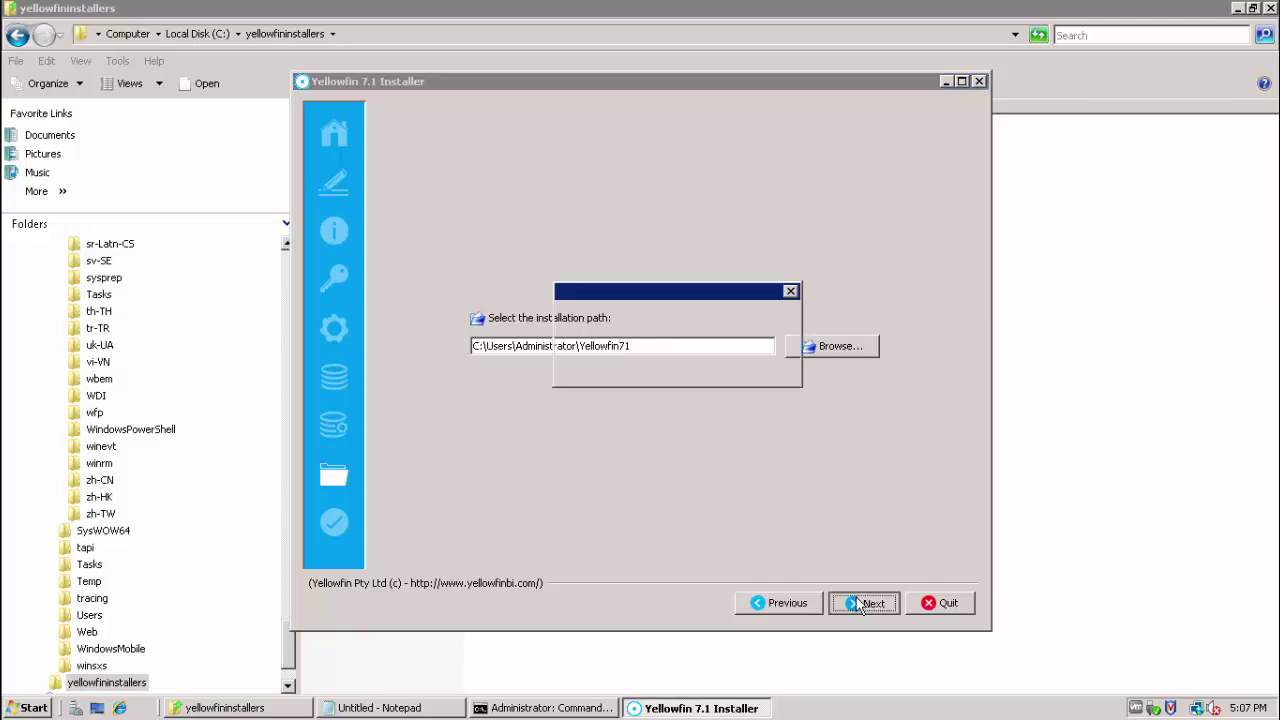
{"action": "left_click", "coordinate": [640, 360]}
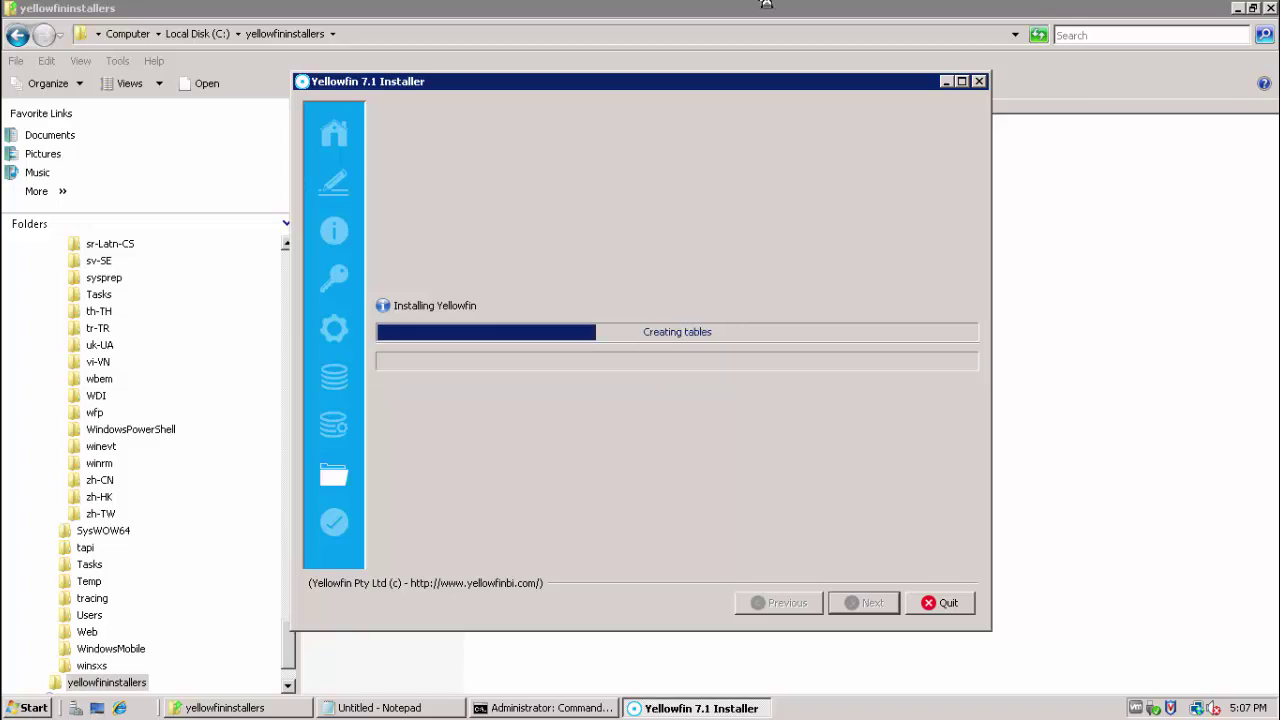
{"action": "mouse_move", "coordinate": [775, 2]}
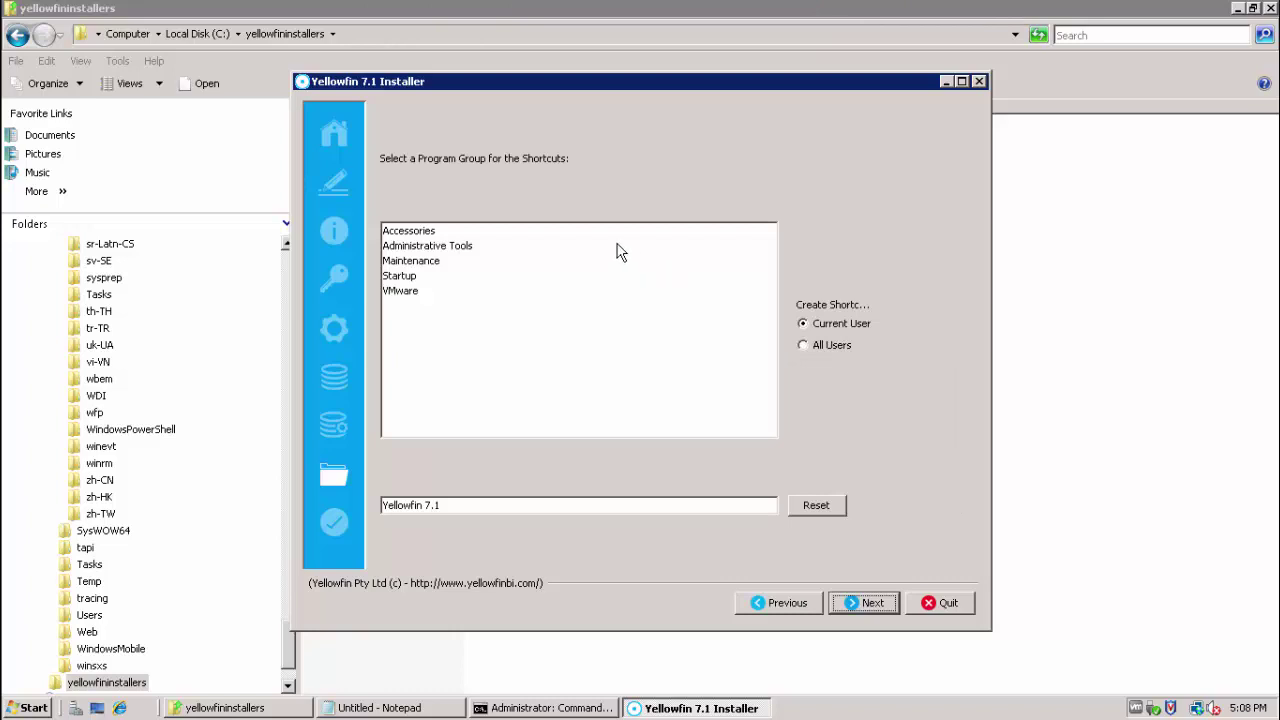
{"action": "left_click", "coordinate": [857, 606]}
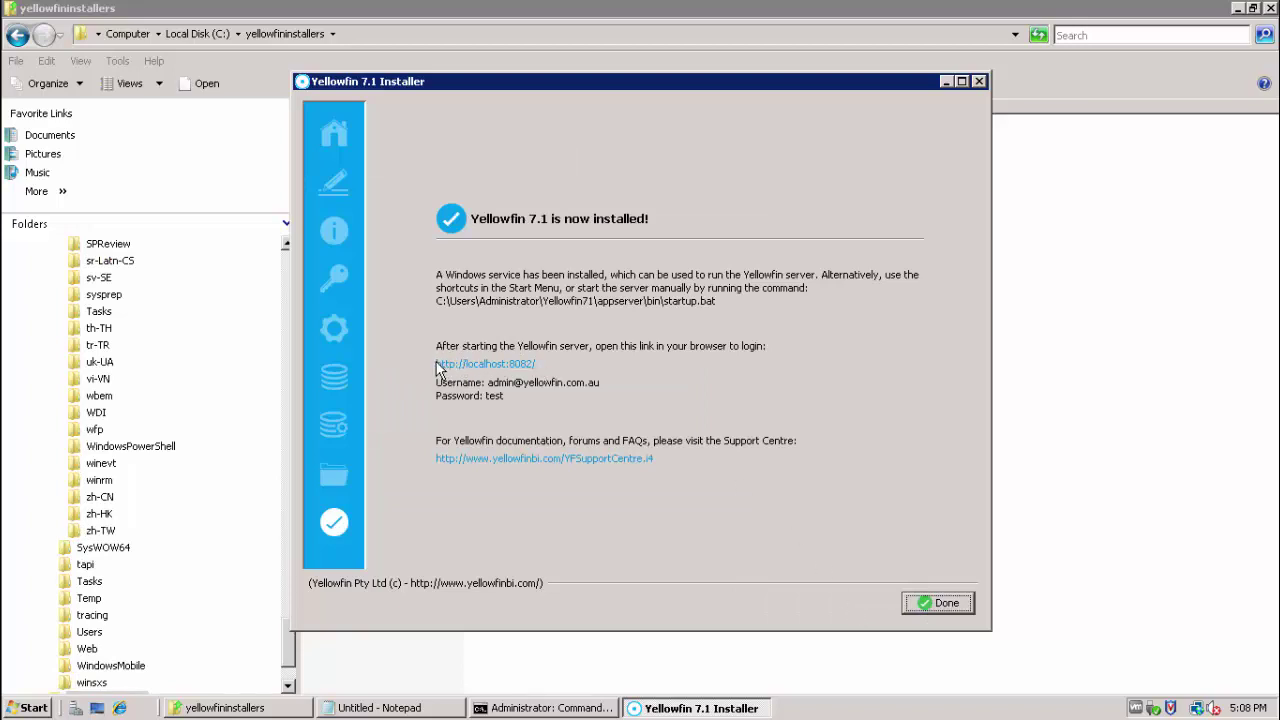
- Close the finished installer and start the Yellowfin service from Services
{"action": "left_click", "coordinate": [925, 603]}
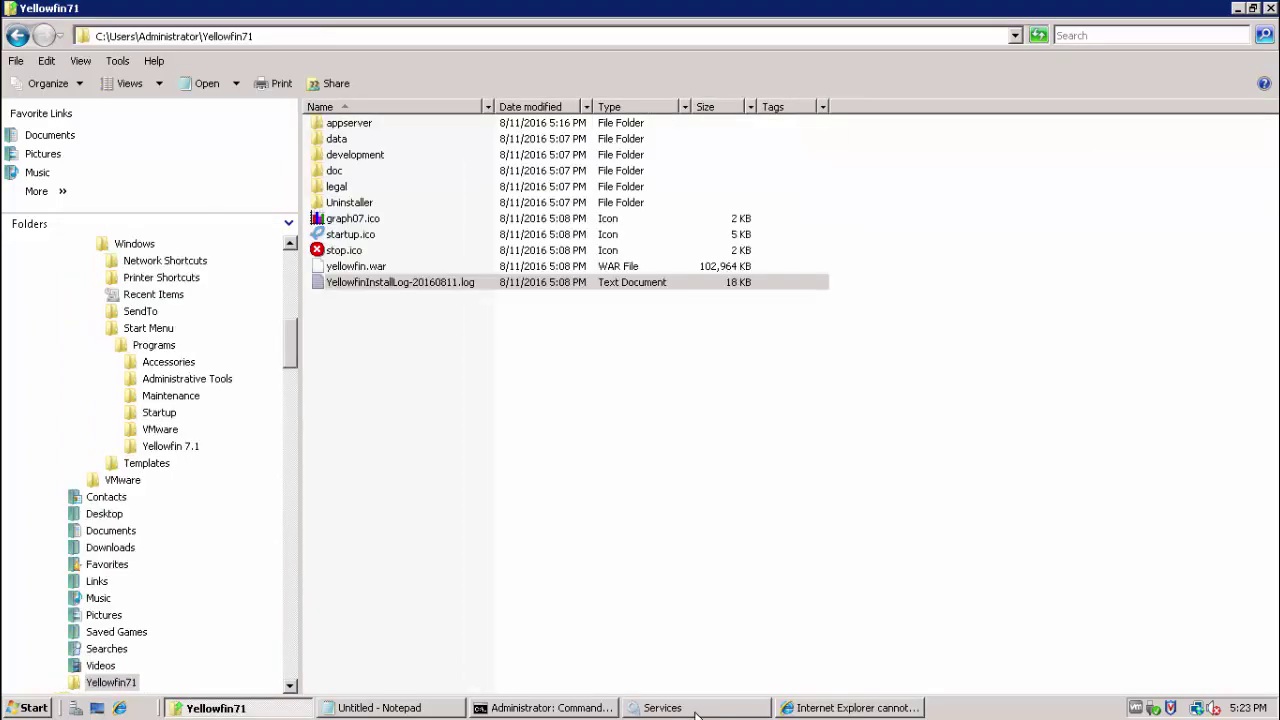
{"action": "left_click", "coordinate": [660, 707]}
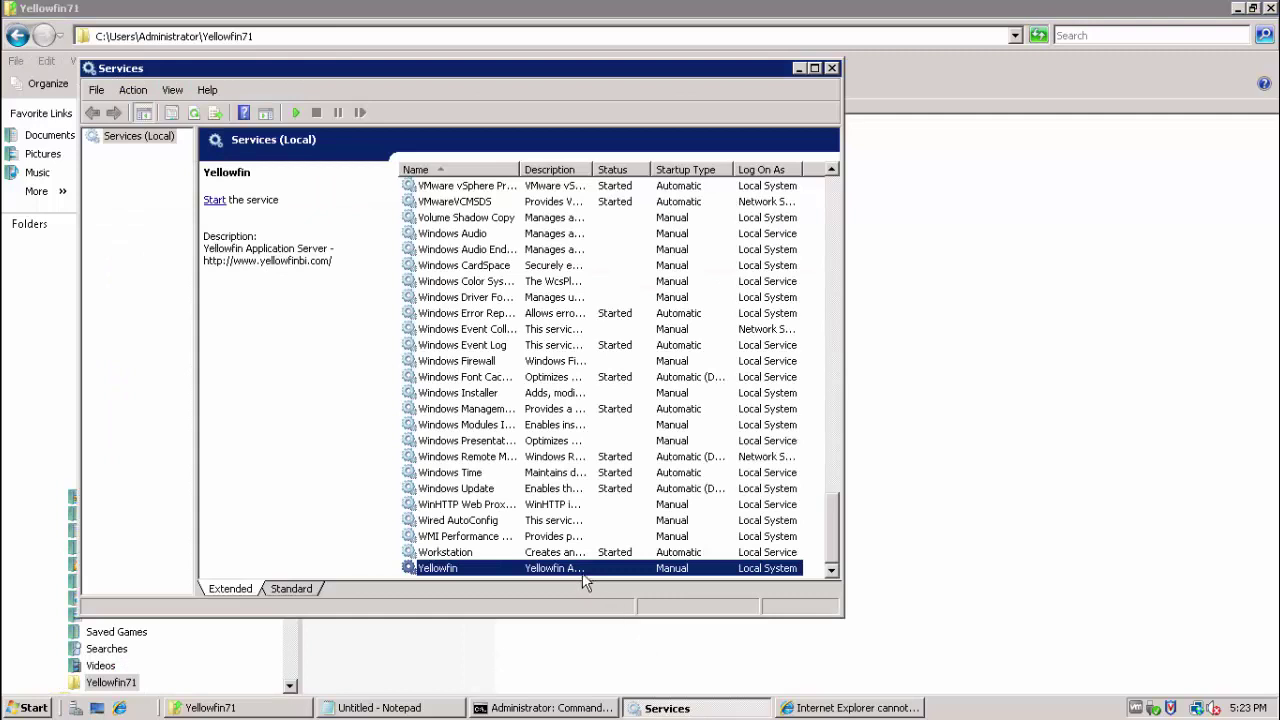
{"action": "right_click", "coordinate": [530, 569]}
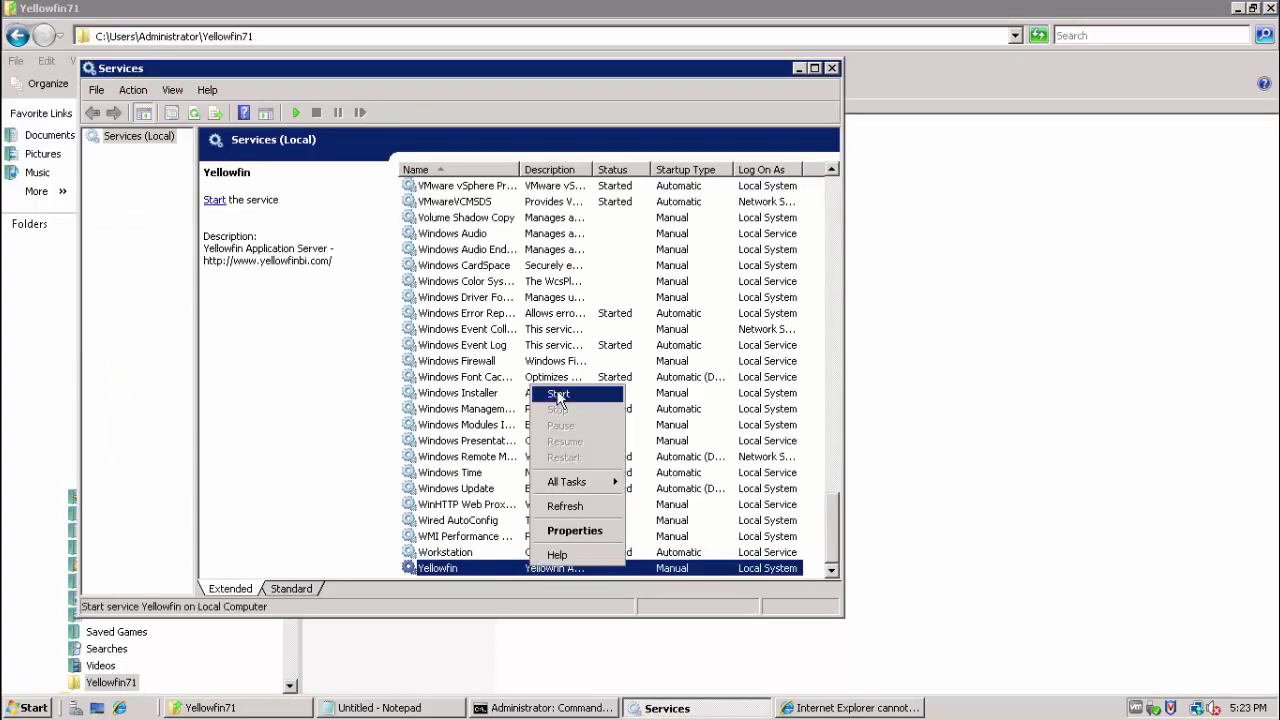
{"action": "left_click", "coordinate": [558, 396]}
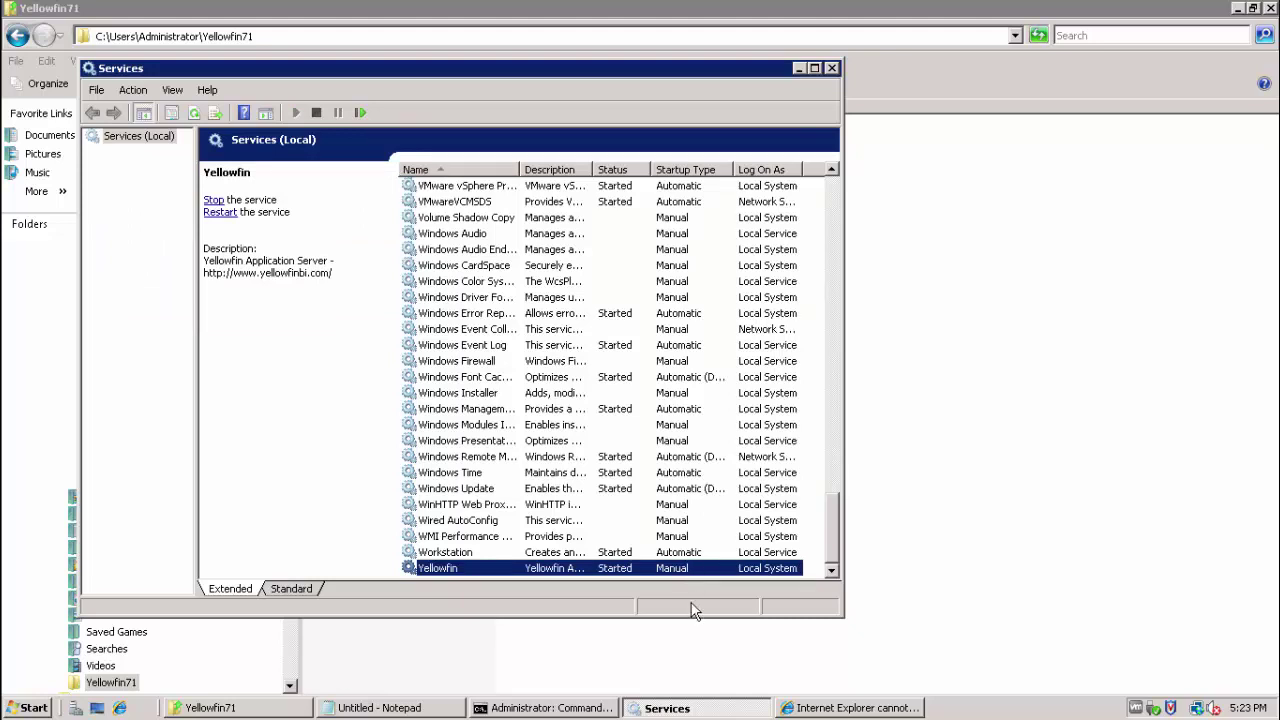
{"action": "left_click", "coordinate": [819, 710]}
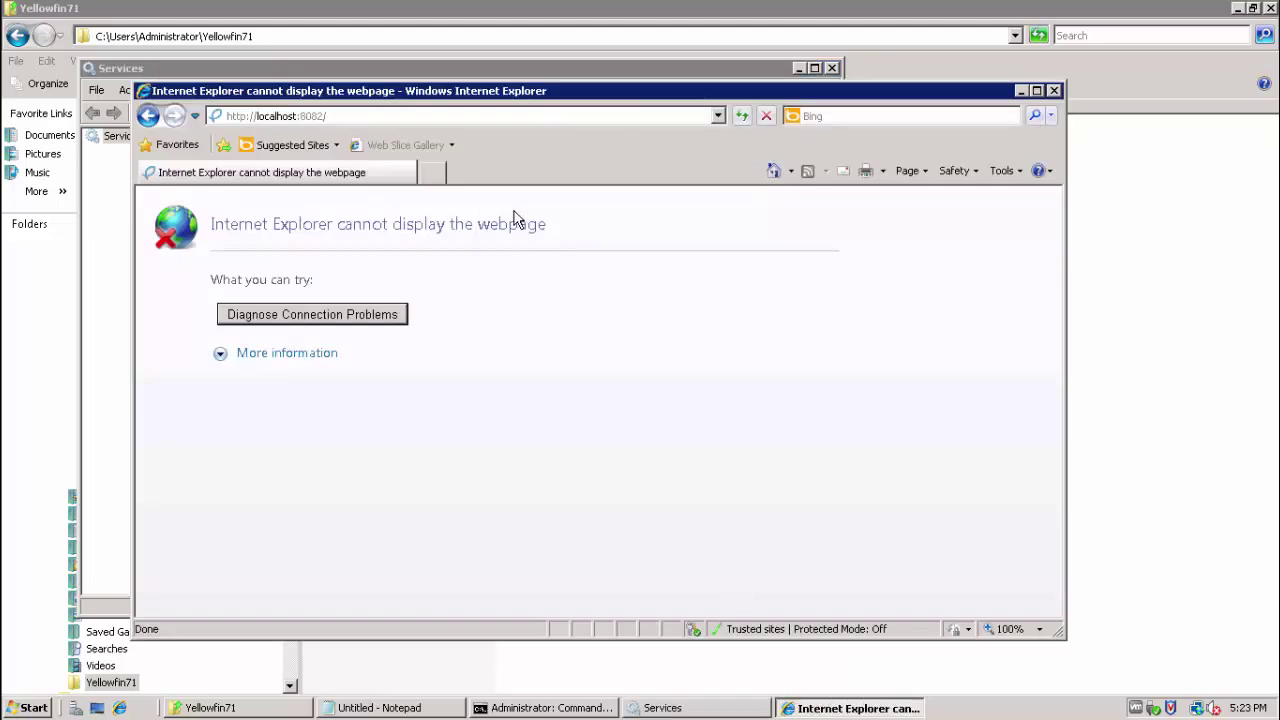
- Reload the Yellowfin page at localhost:8082 and maximize the browser window
{"action": "left_click", "coordinate": [381, 117]}
{"action": "left_click", "coordinate": [381, 117]}
{"action": "double_click", "coordinate": [316, 116]}
{"action": "left_click", "coordinate": [334, 117]}
{"action": "double_click", "coordinate": [281, 117]}
{"action": "left_click", "coordinate": [355, 117]}
{"action": "key", "text": "Return"}
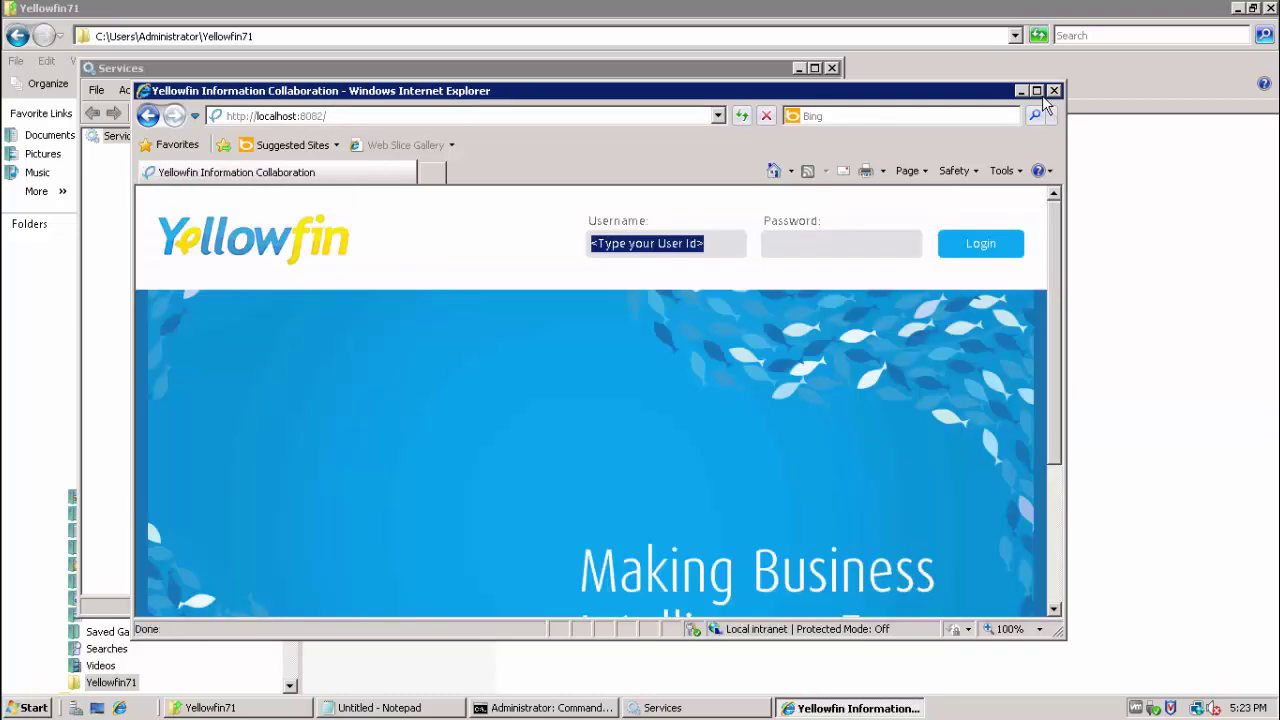
{"action": "left_click", "coordinate": [1037, 90]}
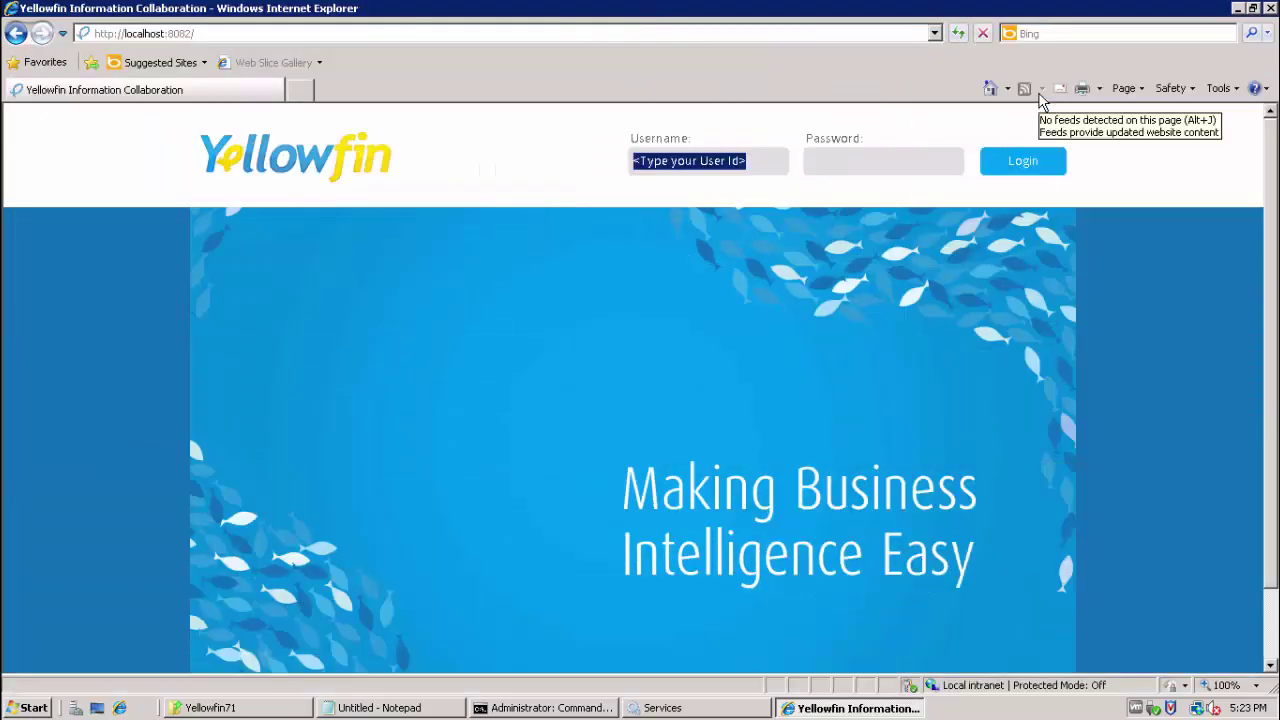
{"action": "left_click_drag", "start_coordinate": [1275, 210], "coordinate": [1276, 272]}
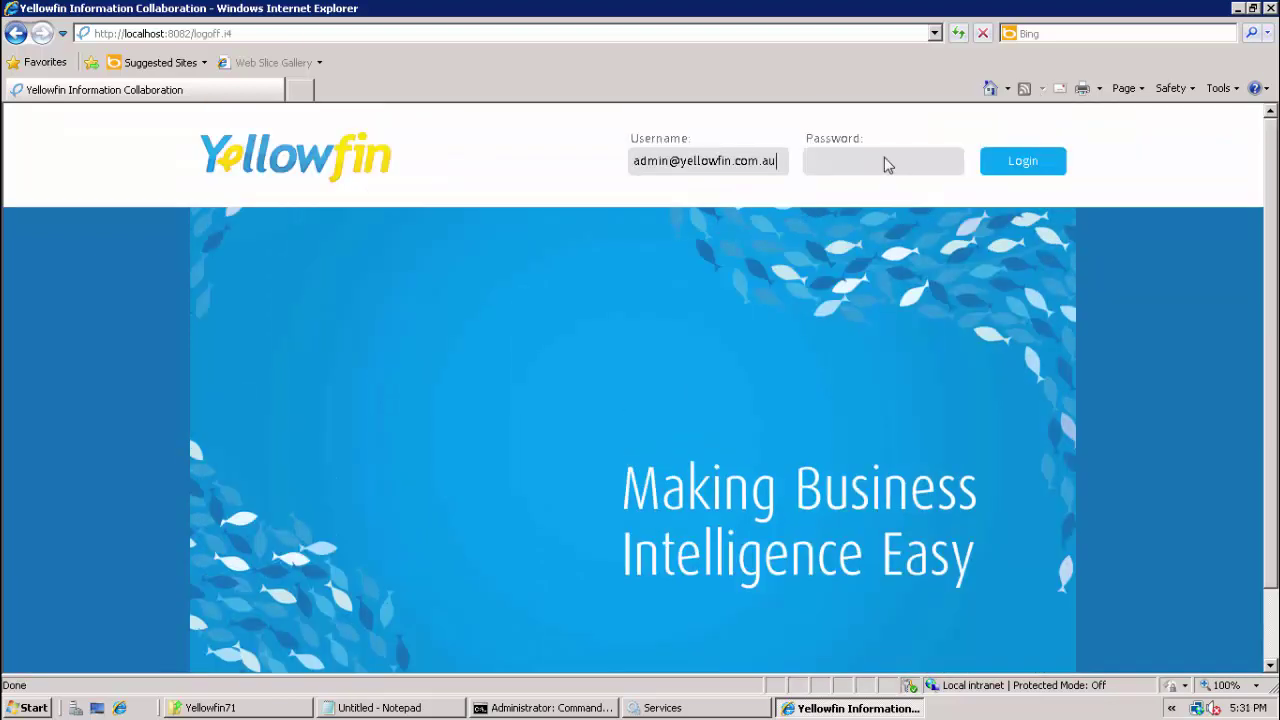
- Log in to Yellowfin with the admin password, then log out
{"action": "left_click", "coordinate": [884, 158]}
{"action": "type", "text": "test"}
{"action": "left_click", "coordinate": [1022, 168]}
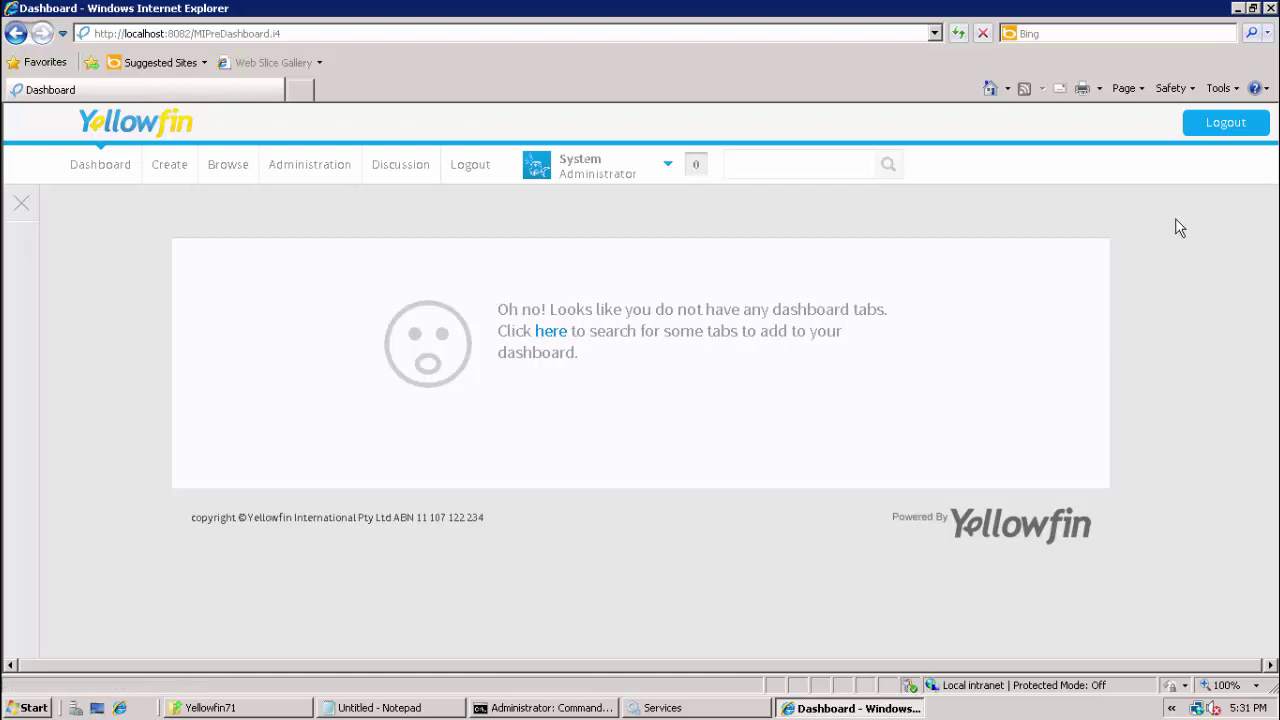
{"action": "left_click", "coordinate": [1226, 125]}
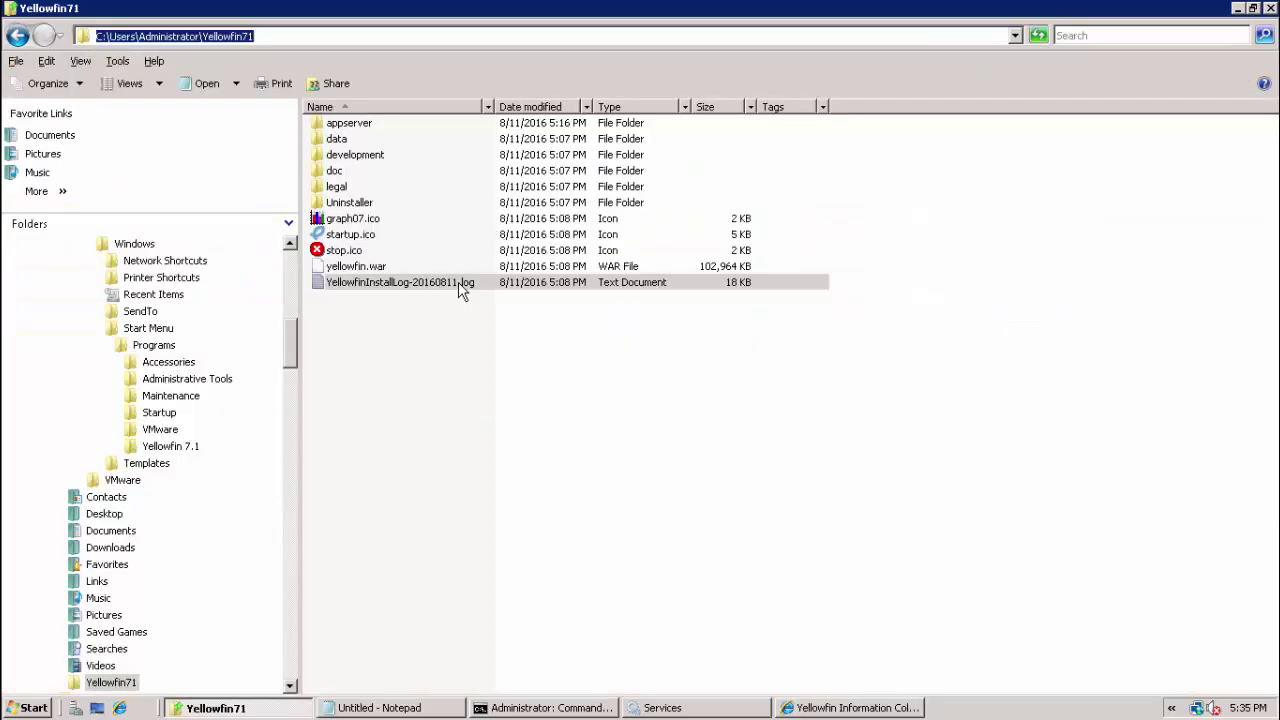
{"action": "left_click", "coordinate": [462, 287]}
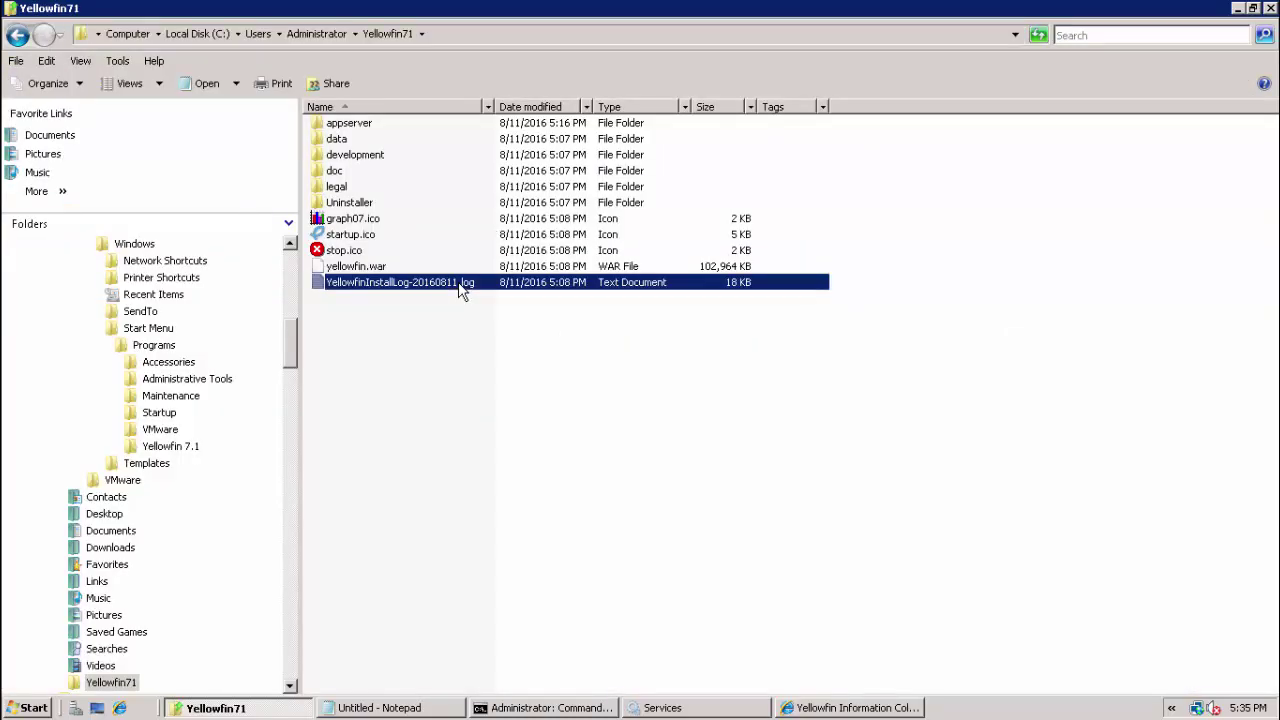
- Open YellowfinInstallLog-20160811.log in Notepad, scroll to its end, and close it
{"action": "left_click", "coordinate": [452, 45]}
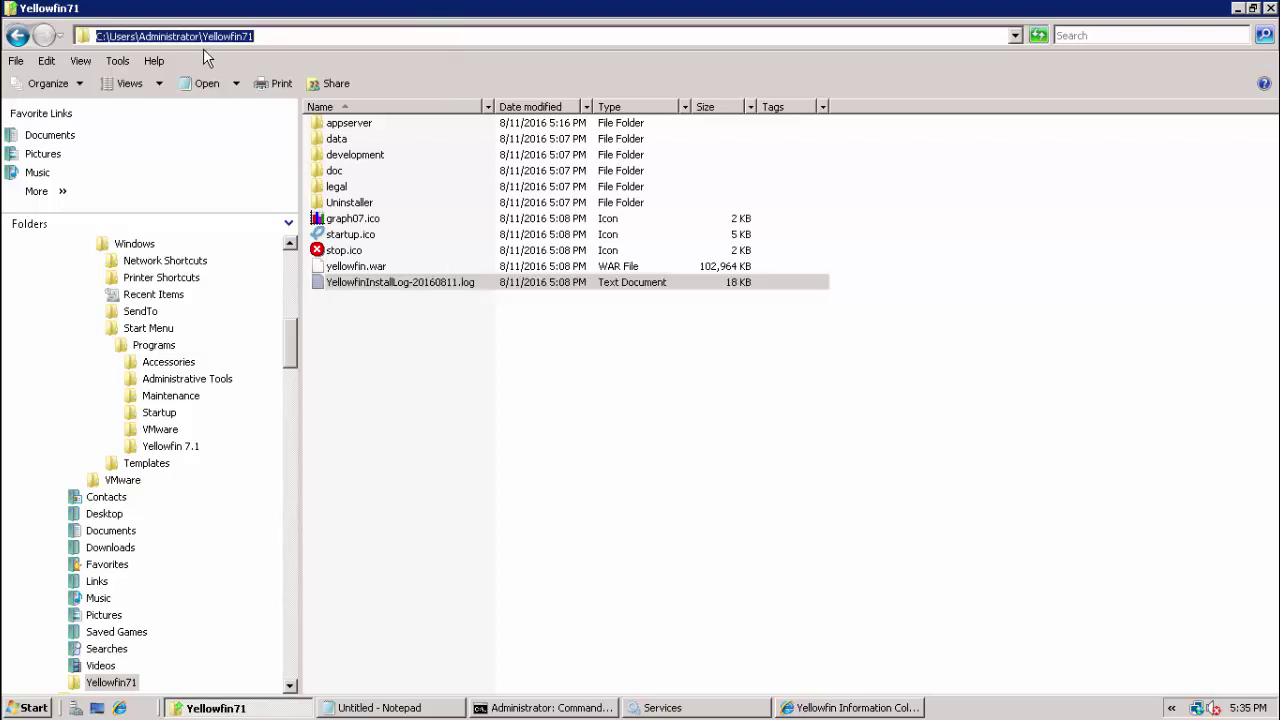
{"action": "double_click", "coordinate": [355, 282]}
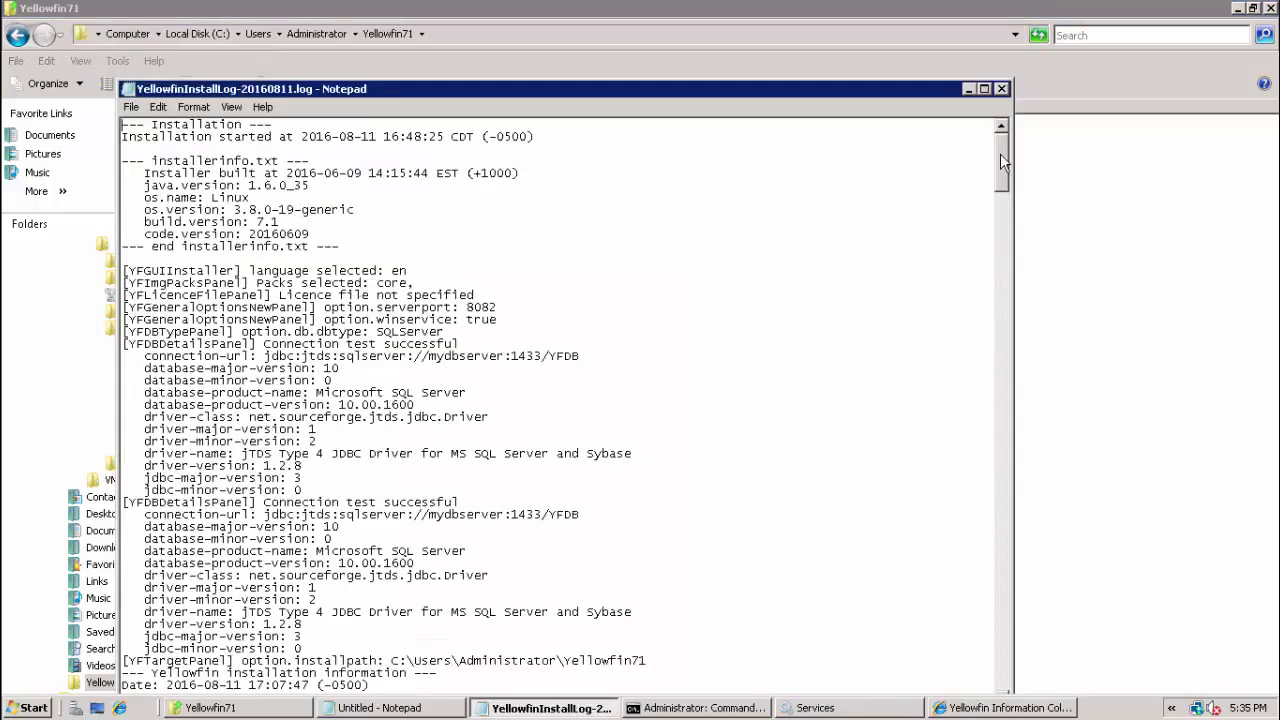
{"action": "left_click_drag", "start_coordinate": [996, 278], "coordinate": [1020, 670]}
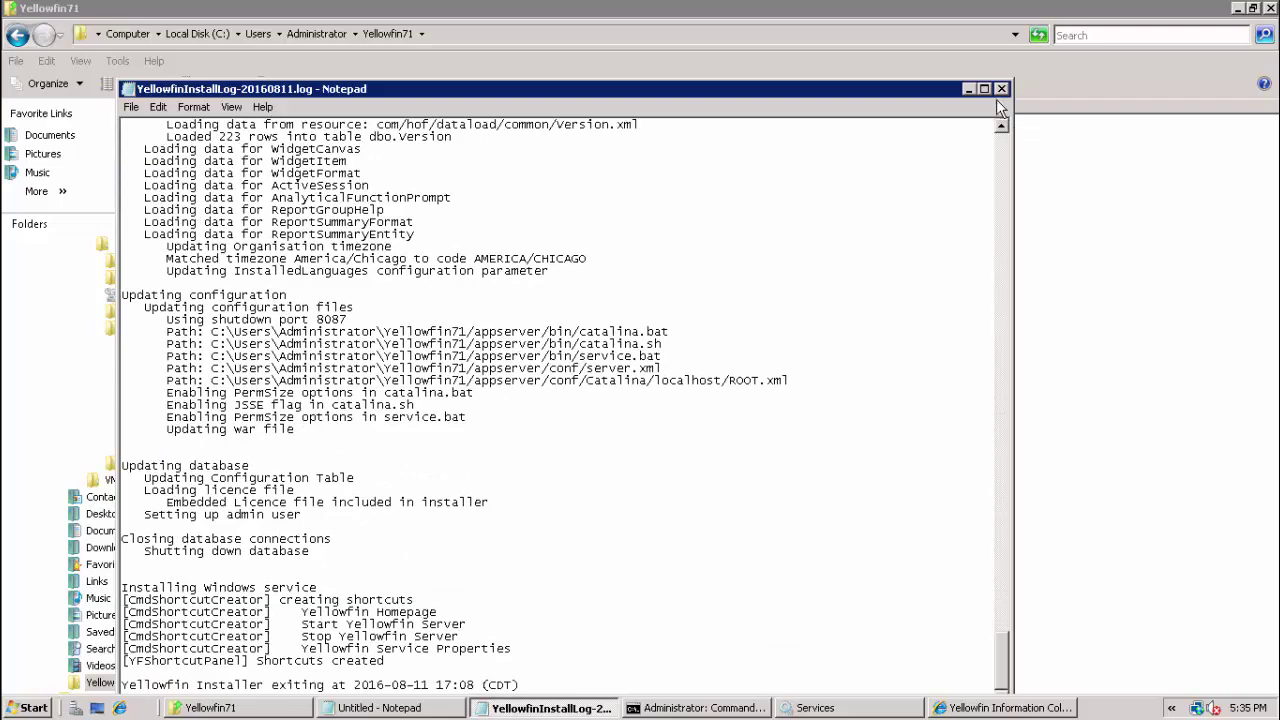
{"action": "left_click", "coordinate": [1001, 90]}
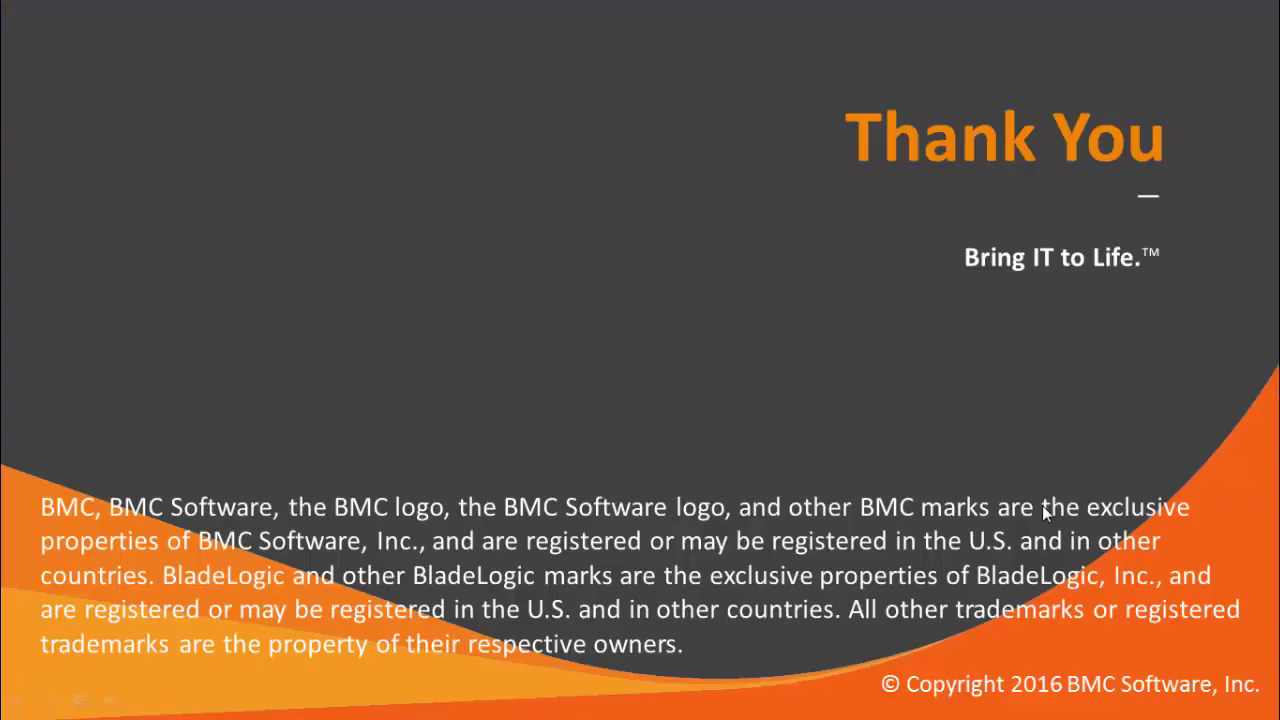